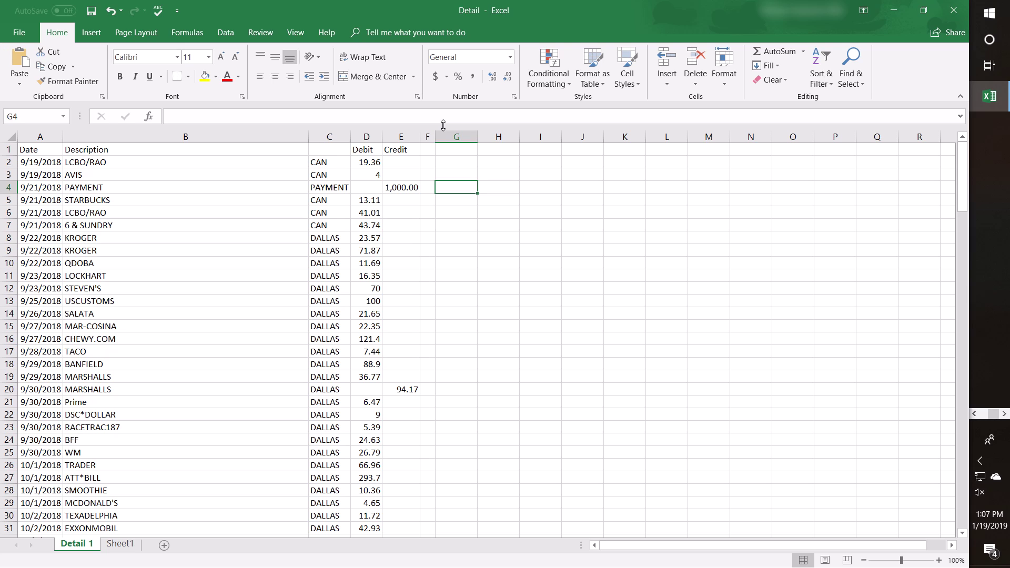
Step: Copy the Description header from cell B1 and paste it into cell G1
click(138, 150)
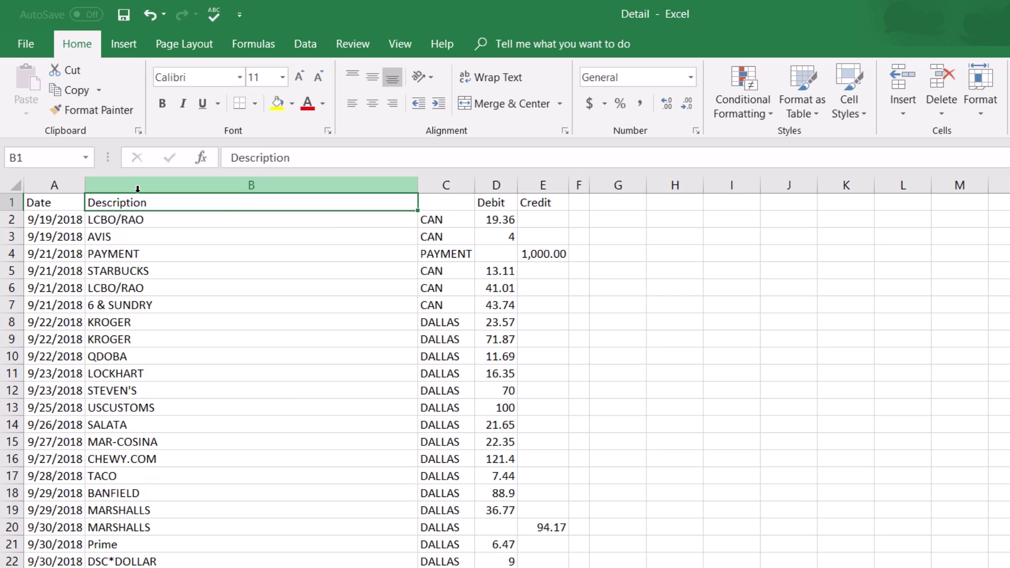
click(86, 96)
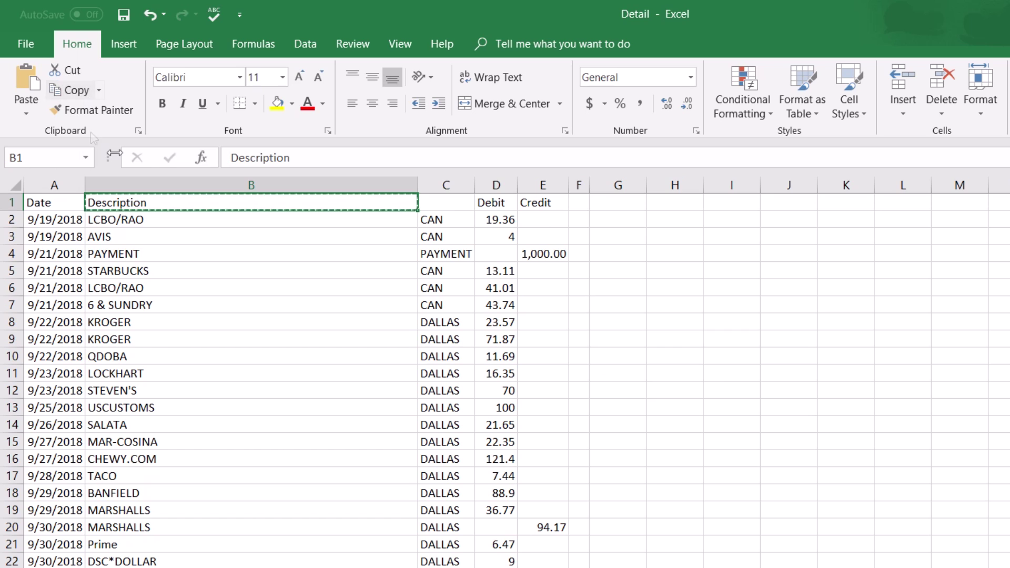
click(624, 206)
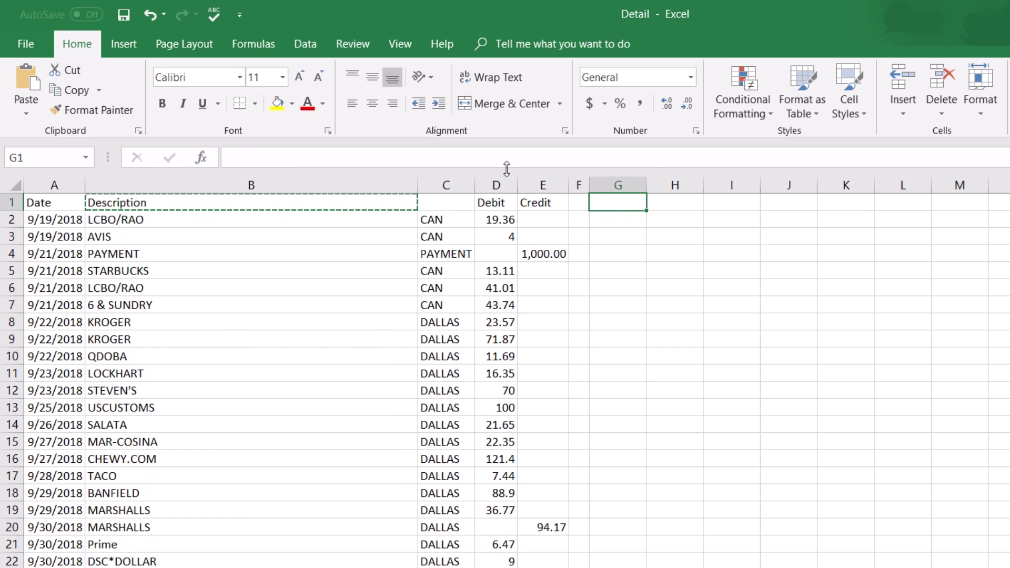
click(26, 87)
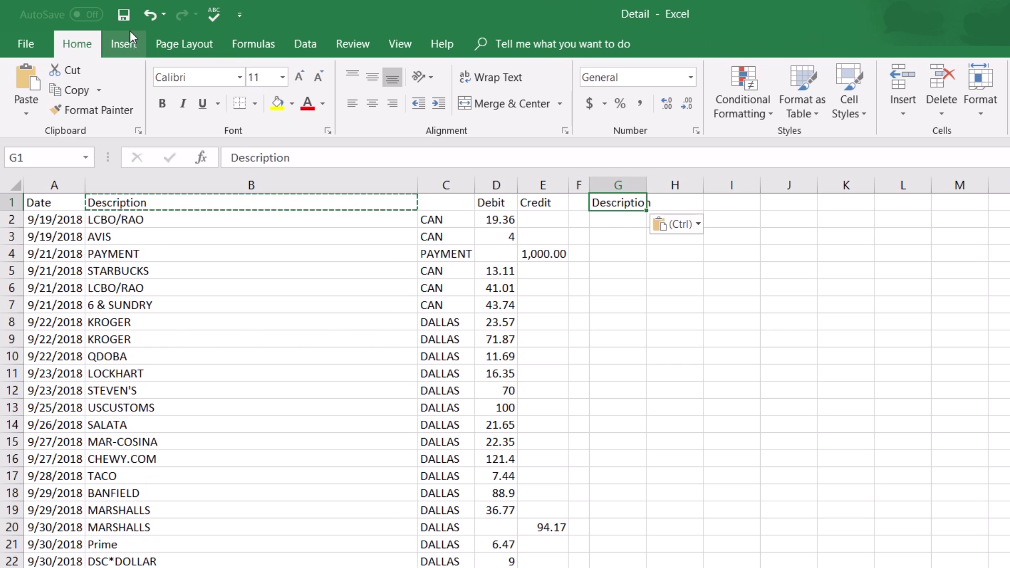
Step: Undo the paste in cell G1, redo it, and undo it once more
click(155, 15)
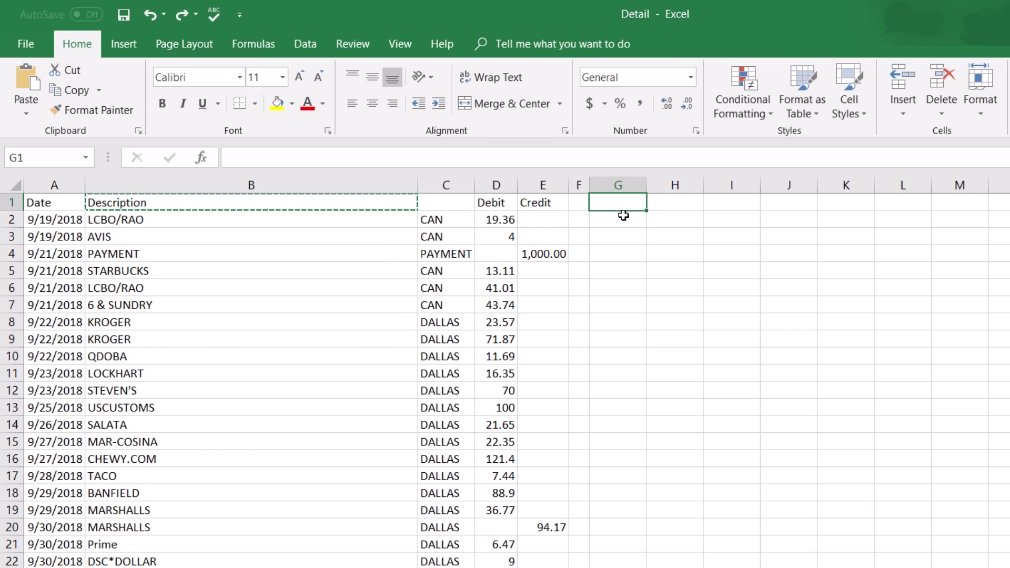
click(182, 15)
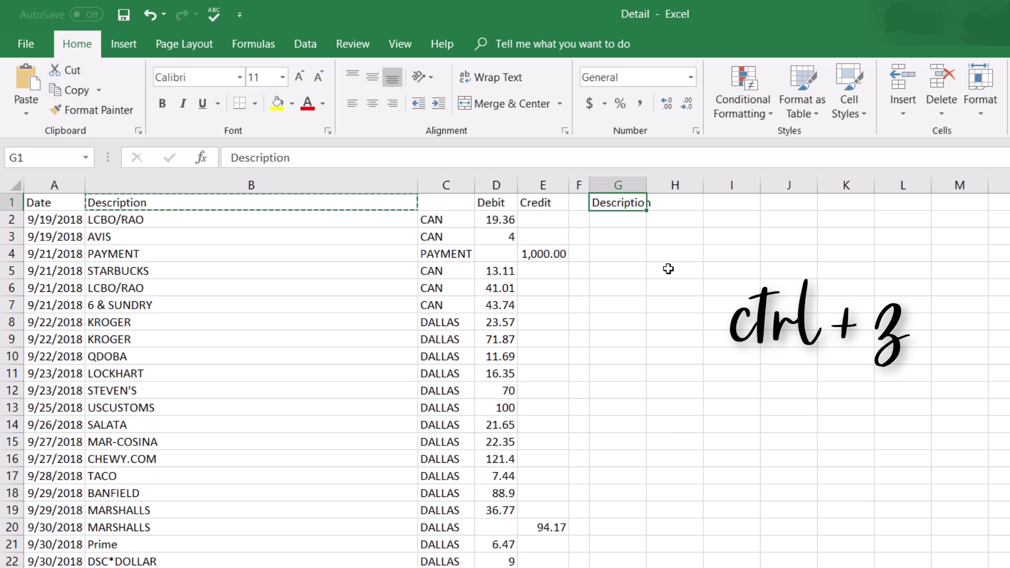
key(ctrl+z)
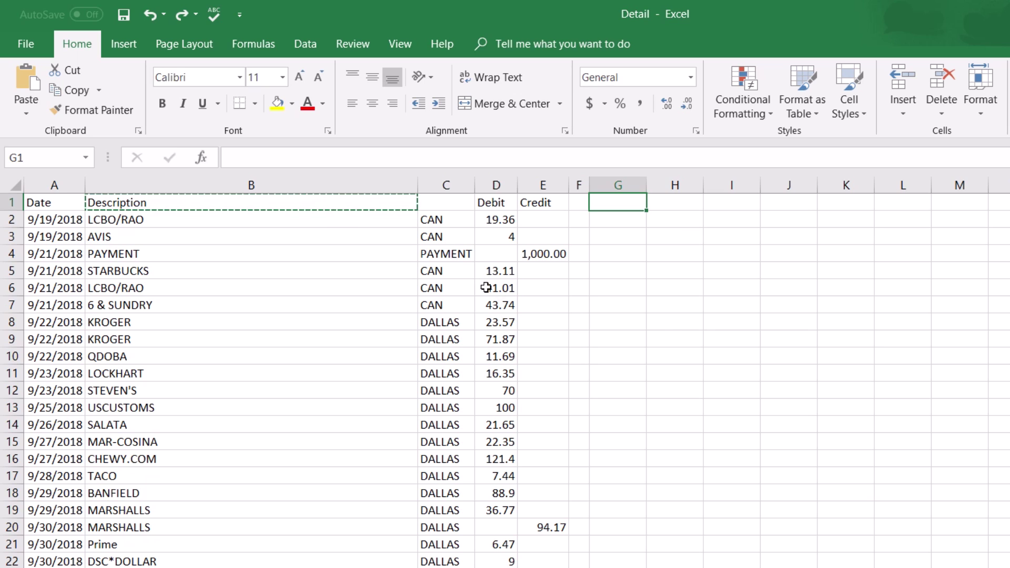
Step: Return to cell B1, cancel the pending copy, and copy the Description header again
key(Left)
key(Left)
key(Left)
key(Left)
key(Left)
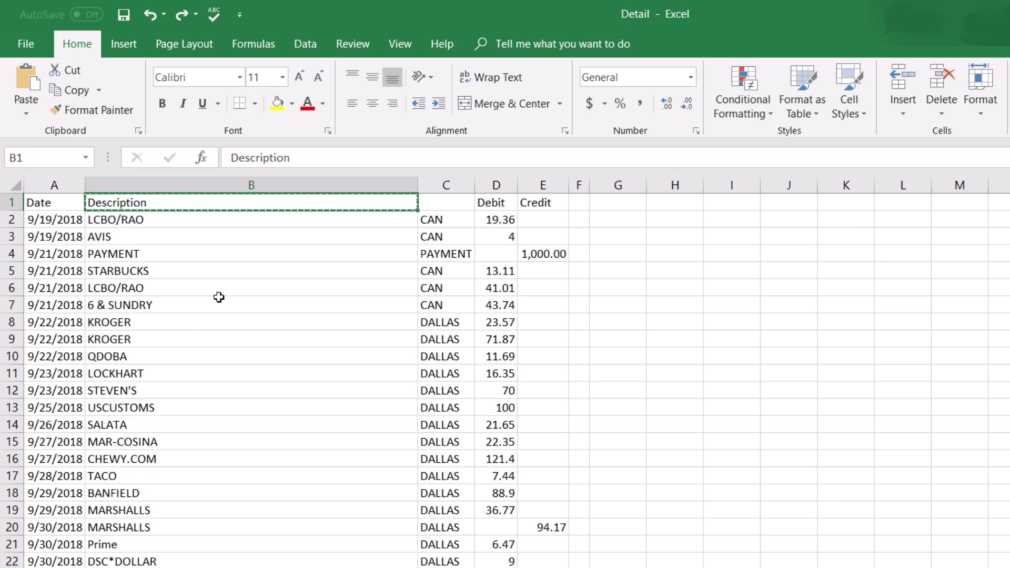
key(Escape)
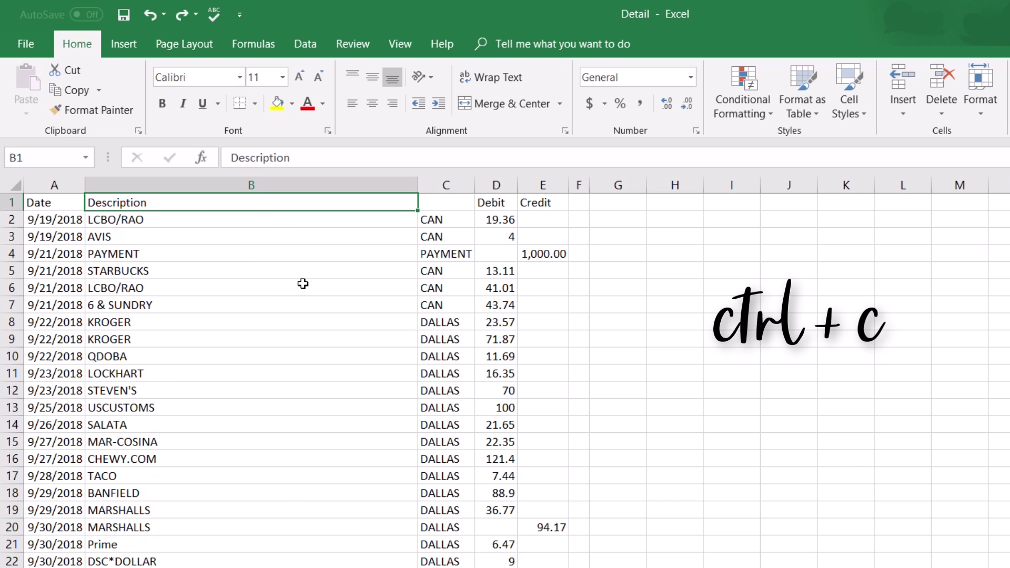
key(ctrl+c)
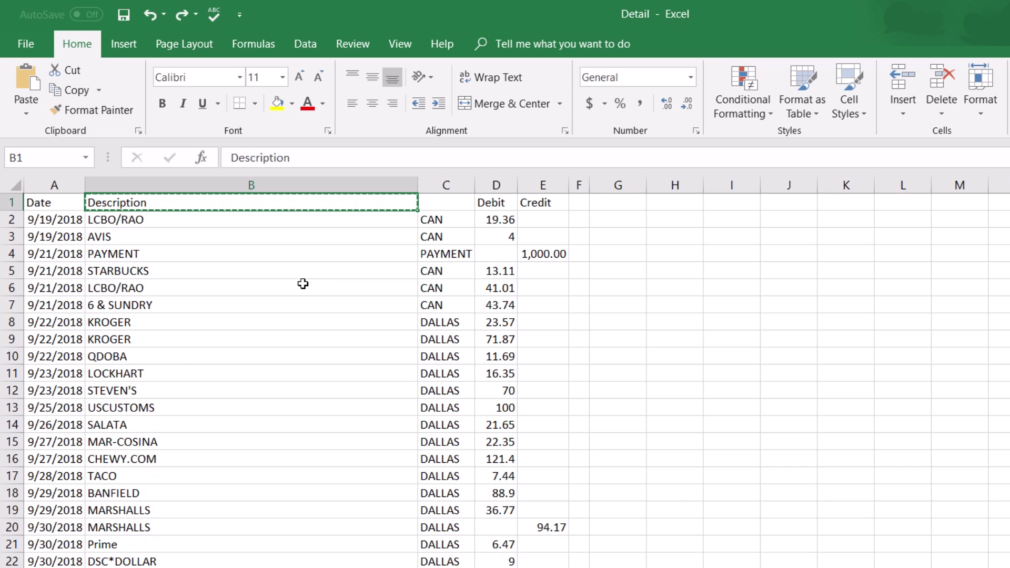
key(Right)
key(Right)
key(Right)
key(Right)
key(Right)
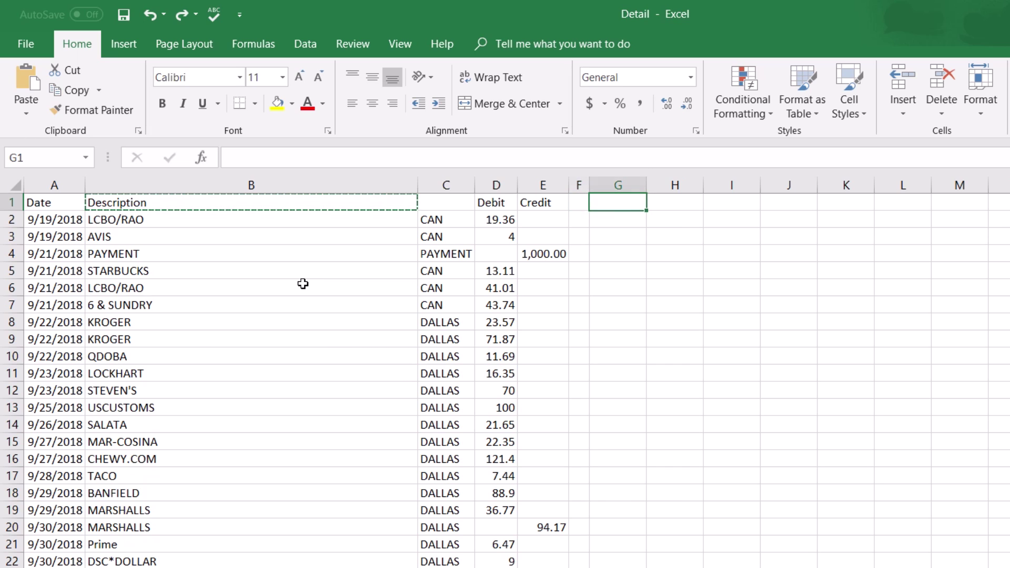
key(Left)
key(Left)
key(Left)
key(Left)
key(Left)
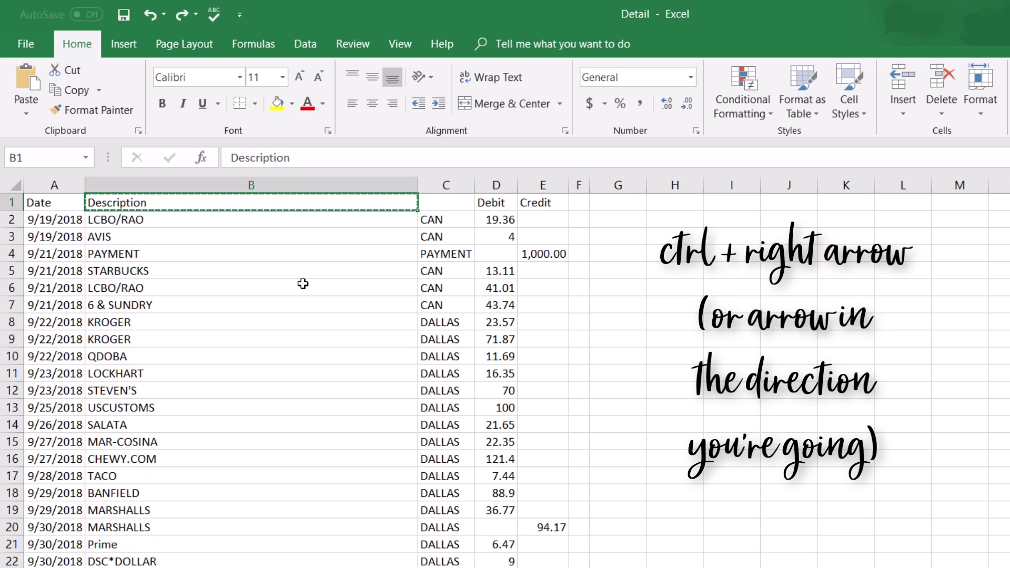
Step: Paste the copied Description header into cell G1, end copy mode, and undo the paste
key(ctrl+Right)
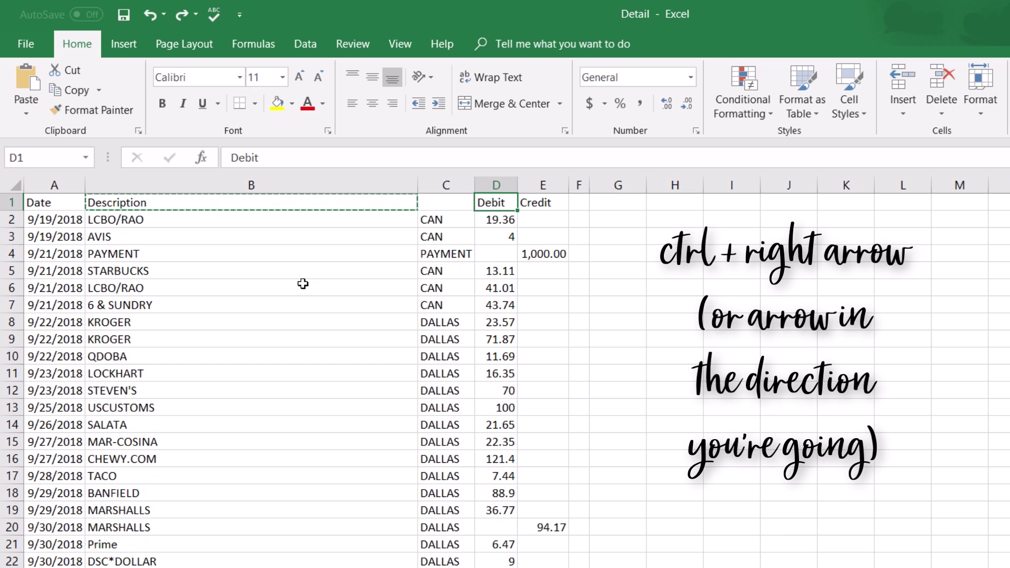
key(ctrl+Right)
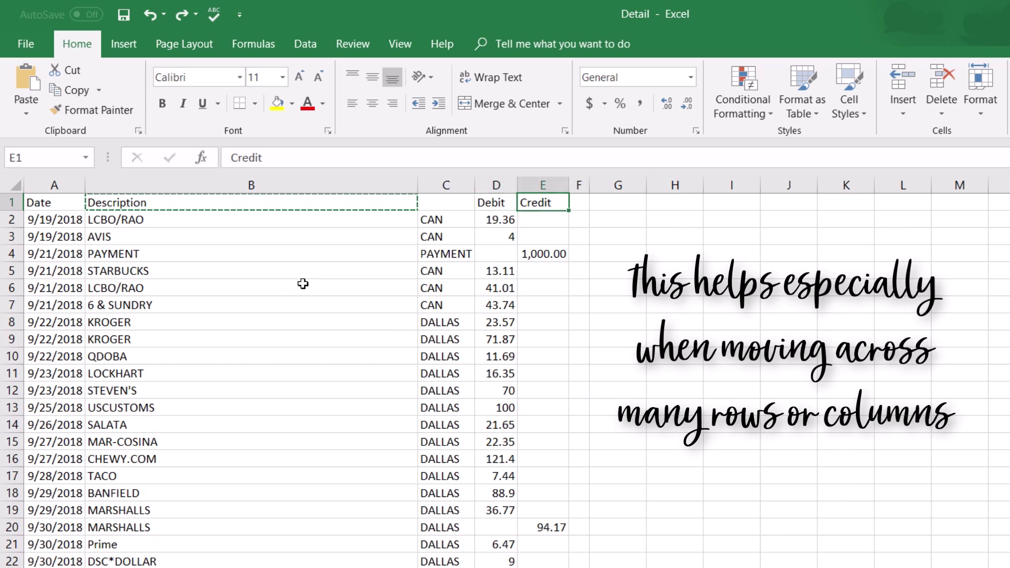
key(Right)
key(Right)
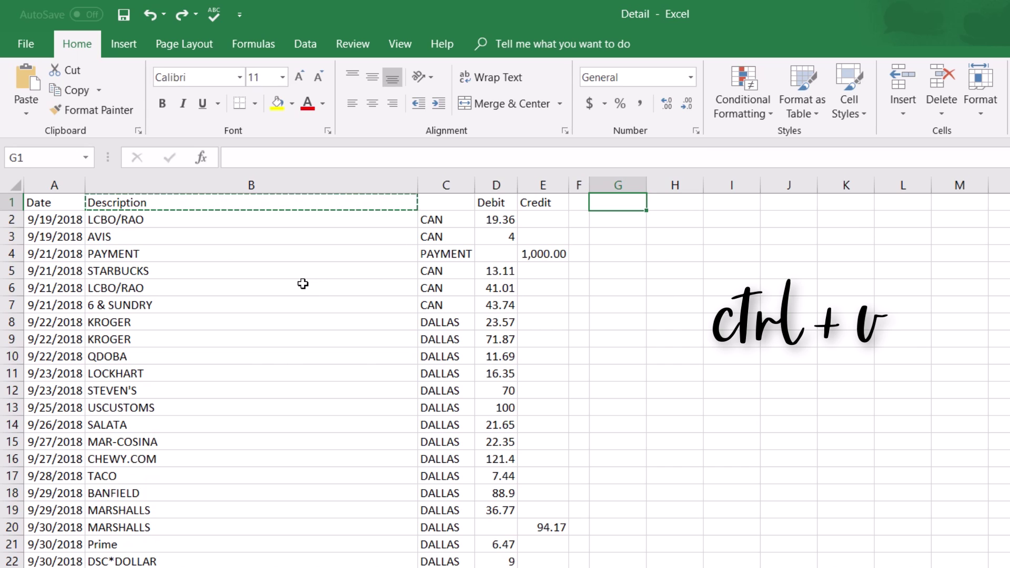
key(ctrl+v)
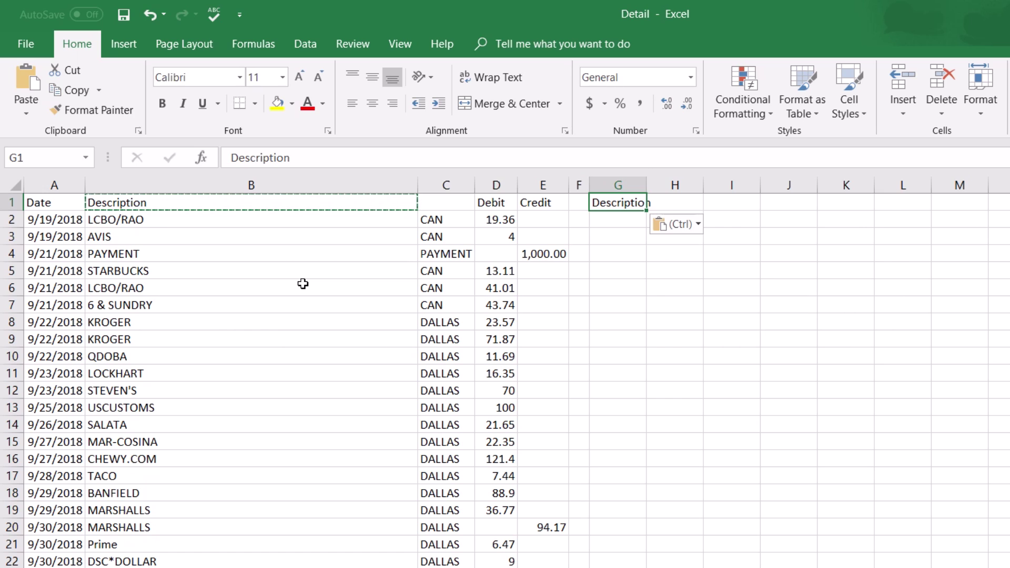
key(Escape)
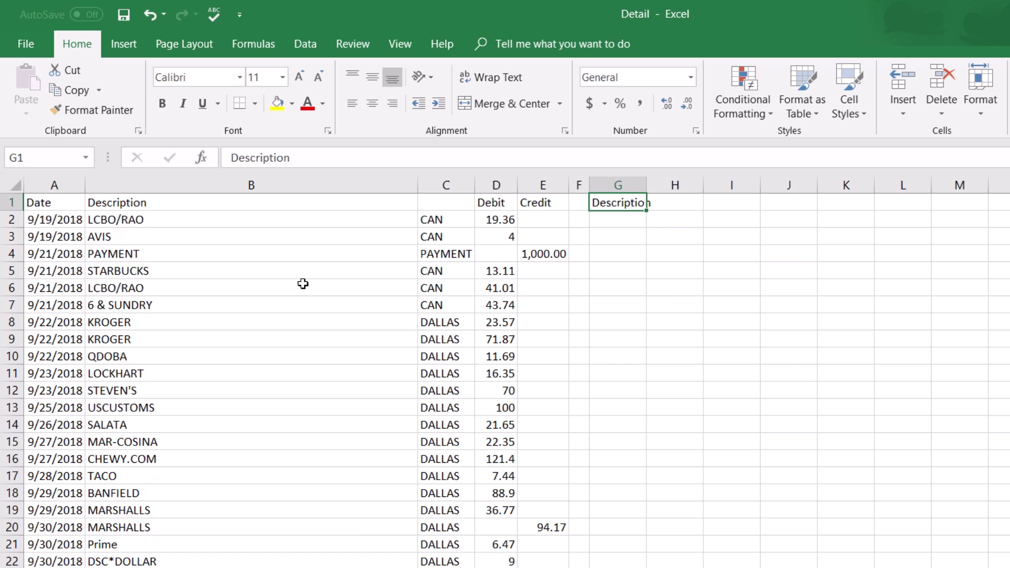
key(ctrl+z)
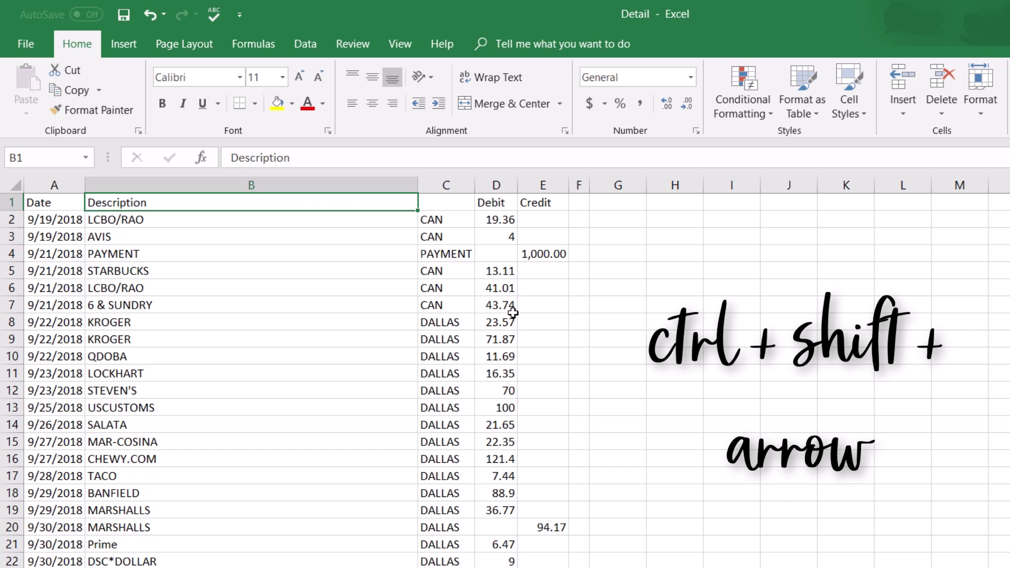
Step: Cut the whole Description list from column B, starting at B1, and paste it into column G
key(ctrl+shift+Down)
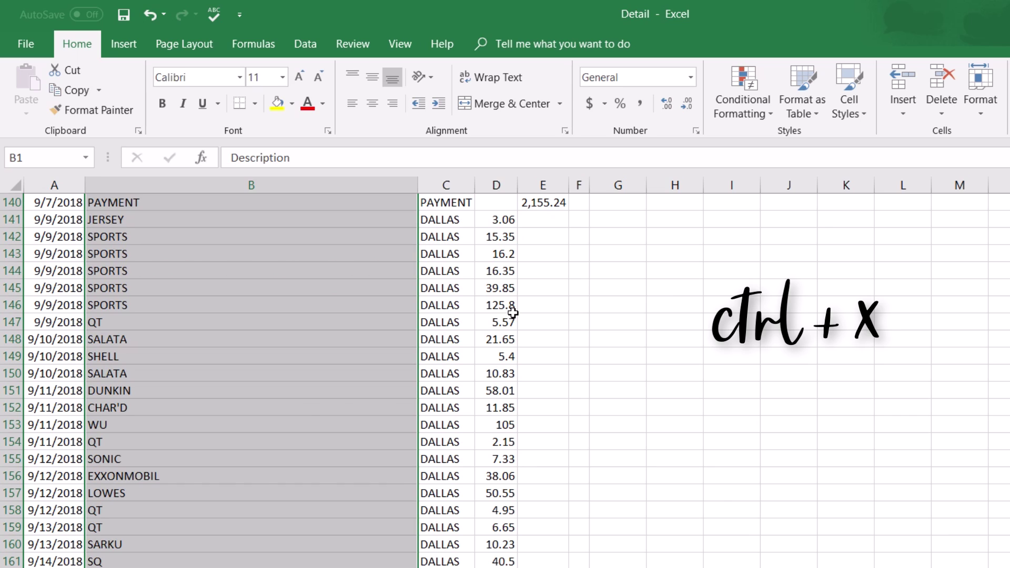
key(ctrl+x)
key(Right)
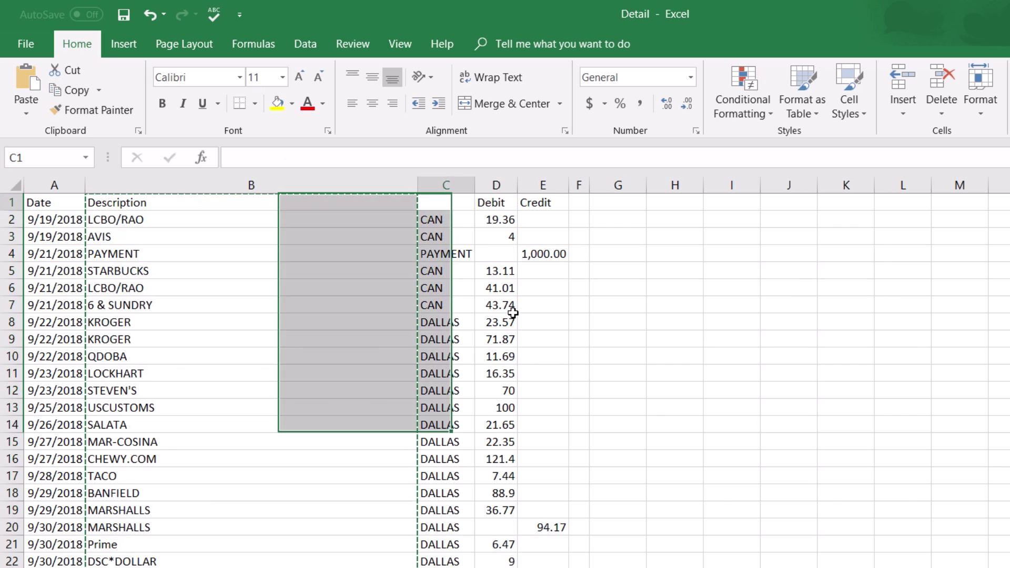
key(Right)
key(Right)
key(Right)
key(Right)
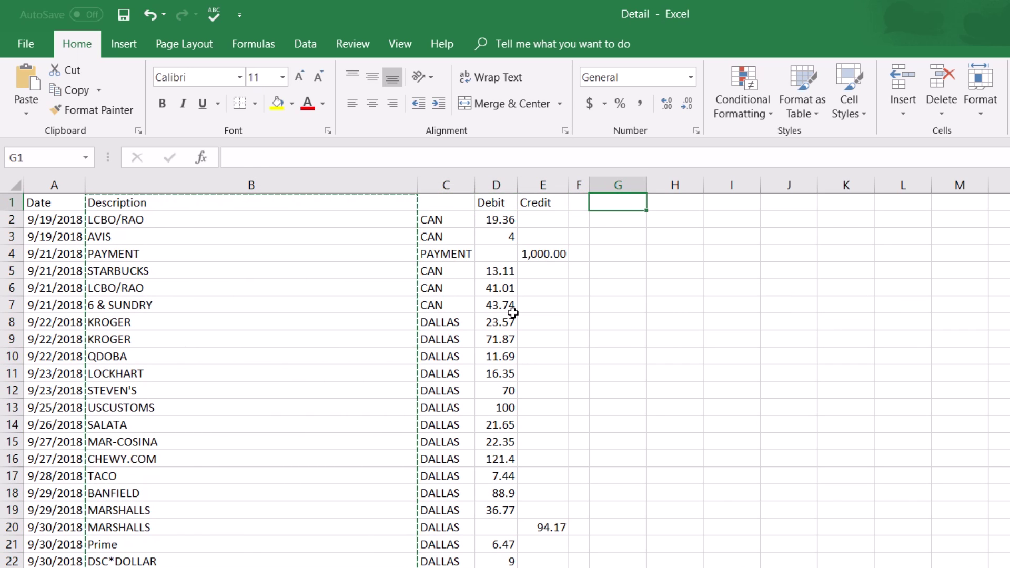
key(ctrl+space)
key(ctrl+v)
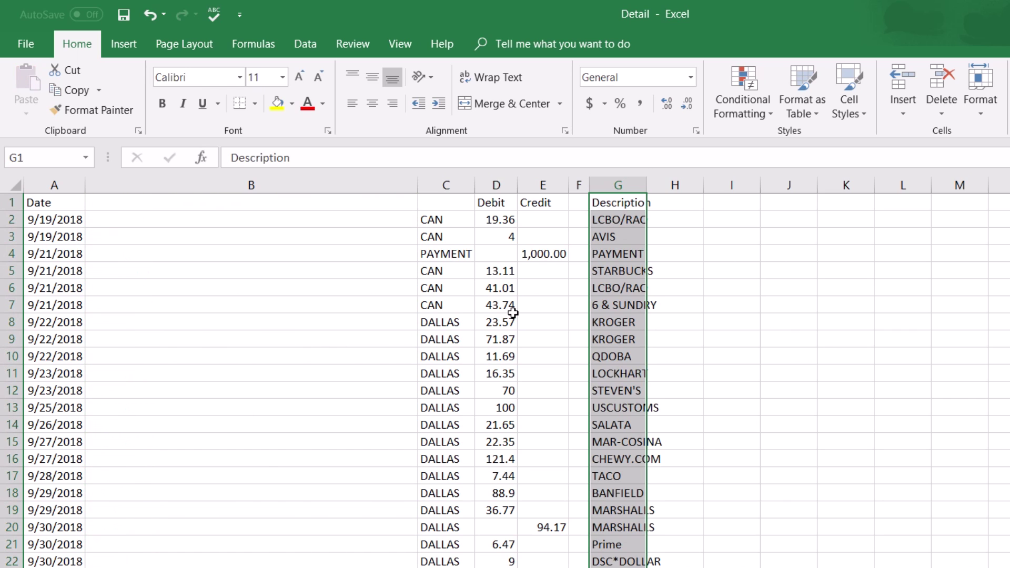
key(Left)
key(Left)
key(Left)
key(Right)
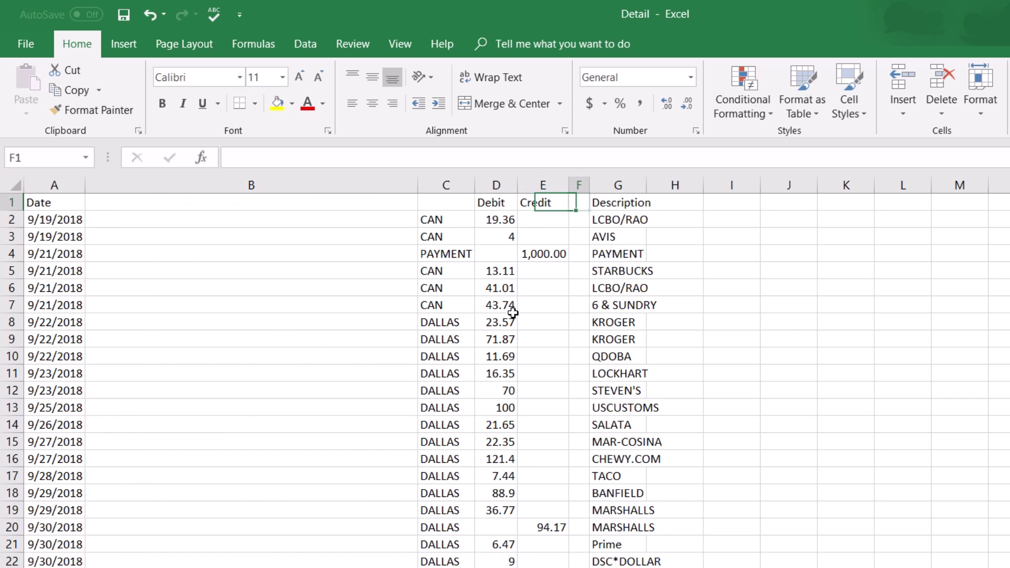
key(Right)
key(Right)
key(Down)
key(Up)
key(Left)
key(Left)
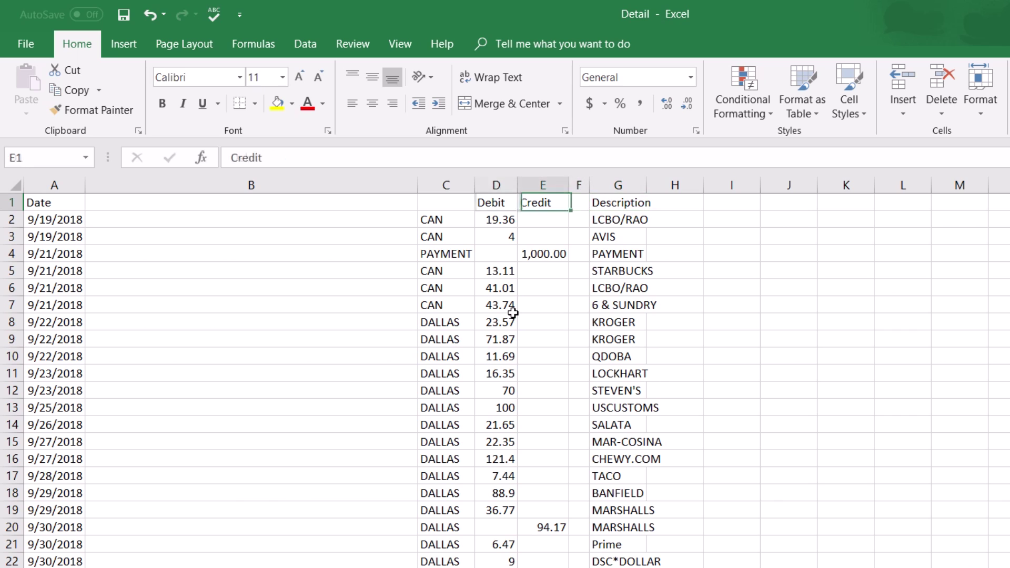
key(Left)
key(Left)
key(Left)
key(Left)
key(Right)
key(Right)
key(Right)
key(Right)
Step: Undo the move of the Description list from column B to column G
key(ctrl+z)
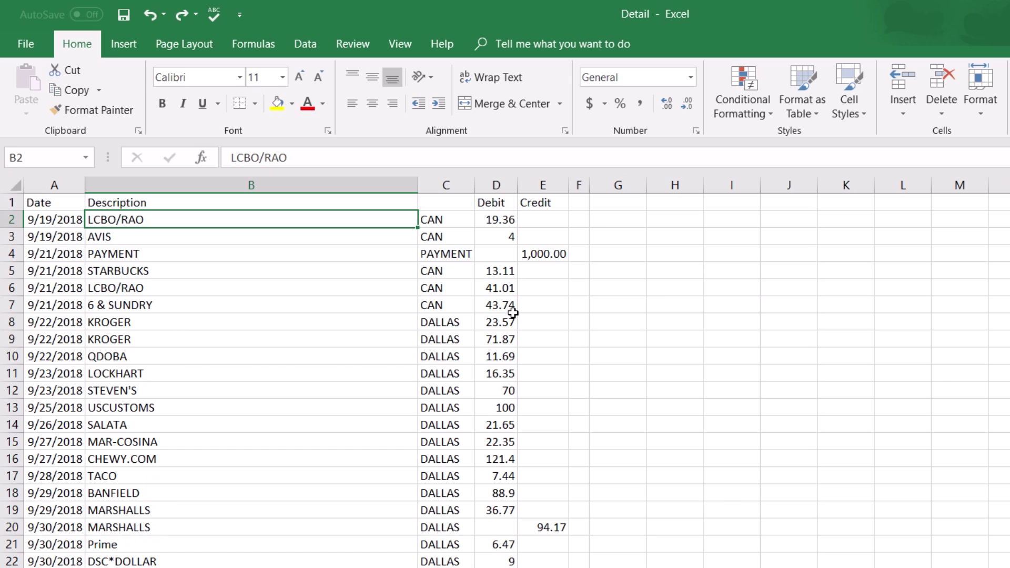
key(Right)
key(Left)
key(ctrl+Home)
key(shift+Right)
key(shift+Right)
key(shift+Right)
key(shift+Right)
key(ctrl+Home)
key(shift+Right)
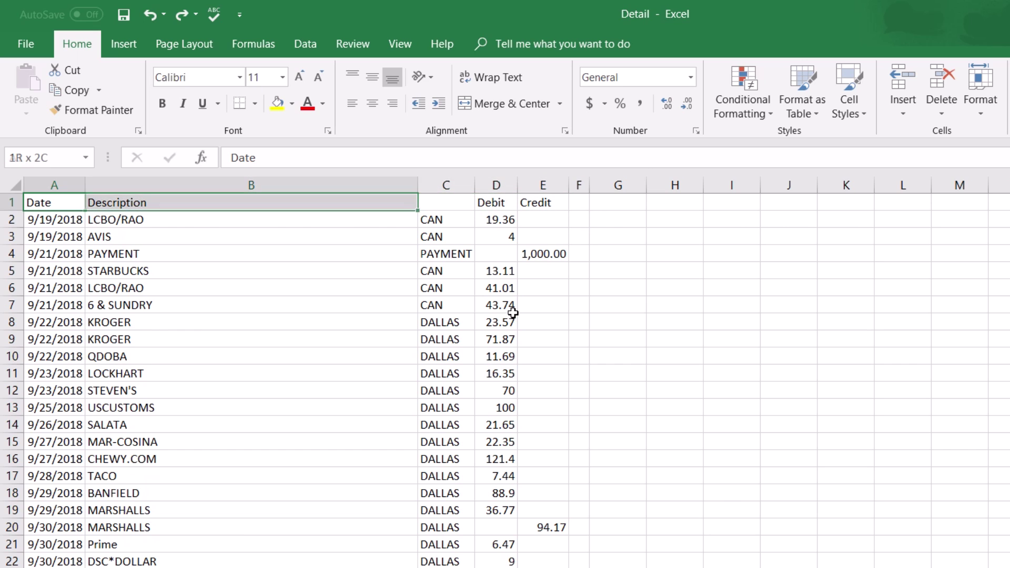
key(shift+Right)
key(shift+Right)
key(shift+Right)
key(ctrl+Home)
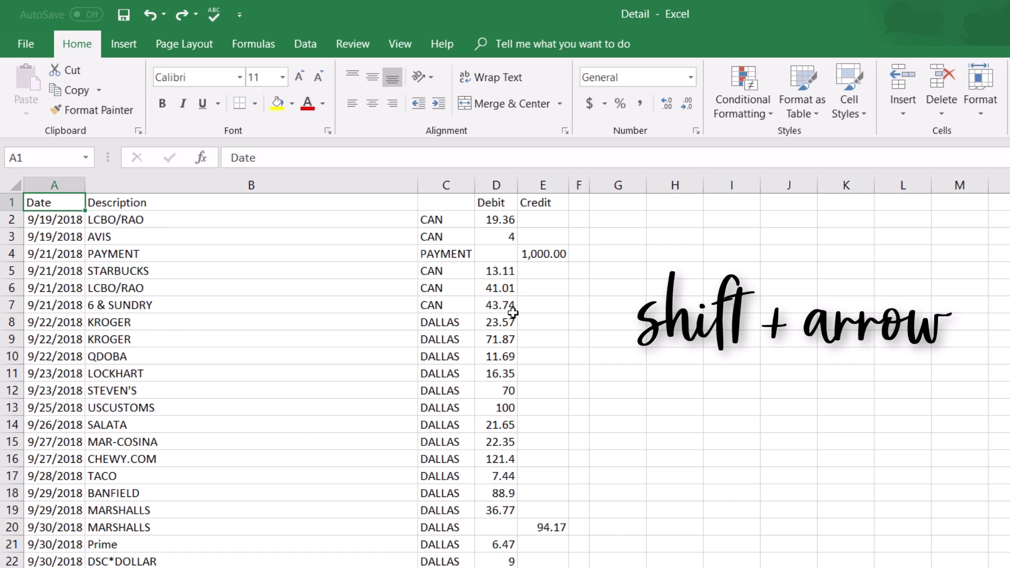
Step: Format the header cells A1:E1 as bold, italic and underlined, and deselect them
key(shift+Right)
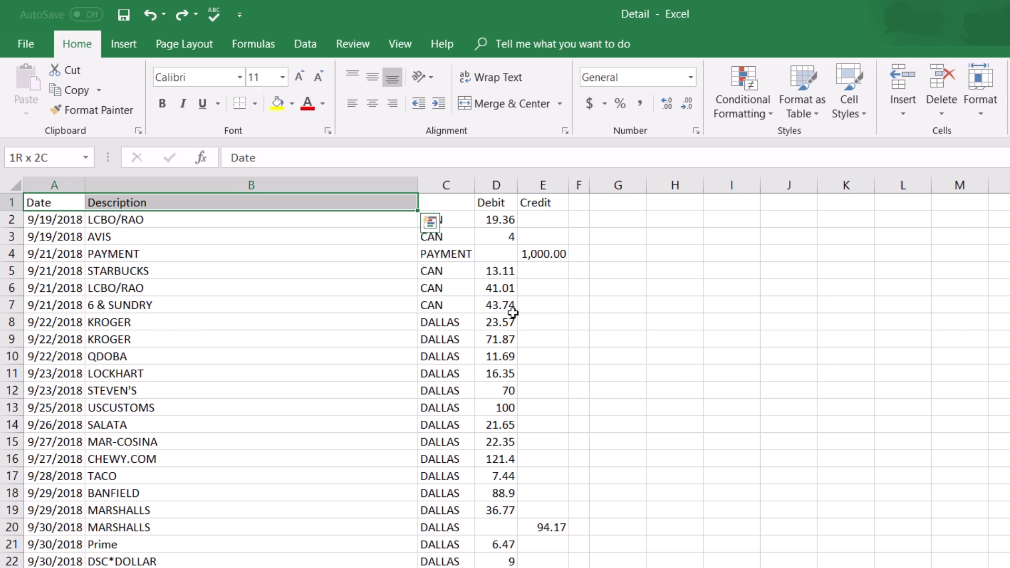
key(shift+Right)
key(shift+Right)
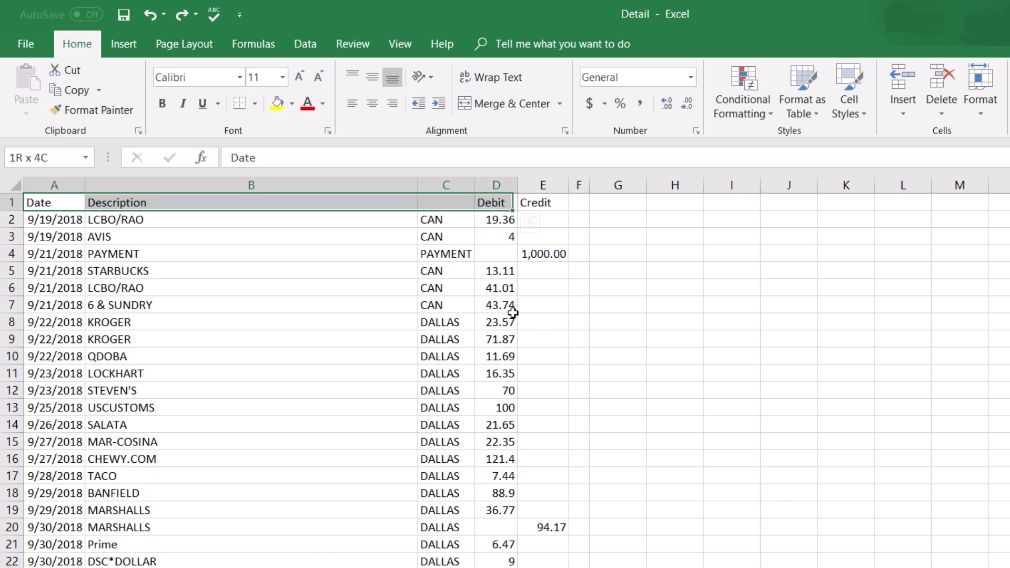
key(shift+Right)
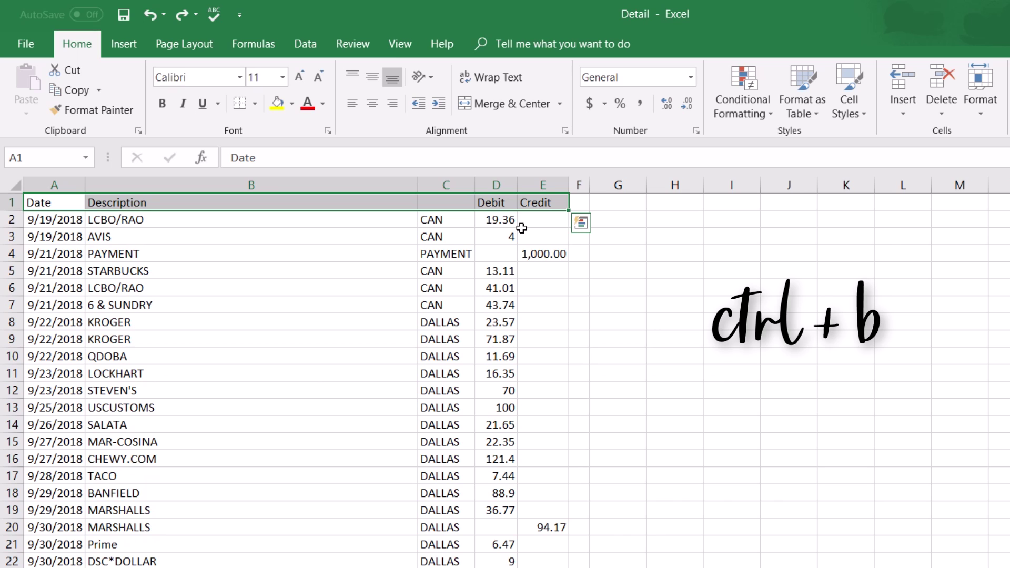
key(ctrl+b)
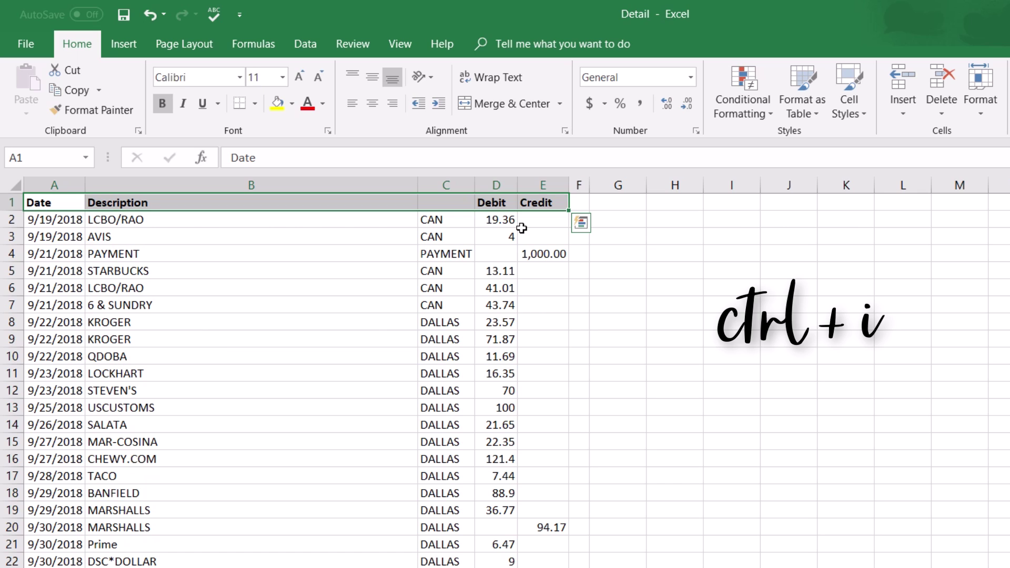
key(ctrl+i)
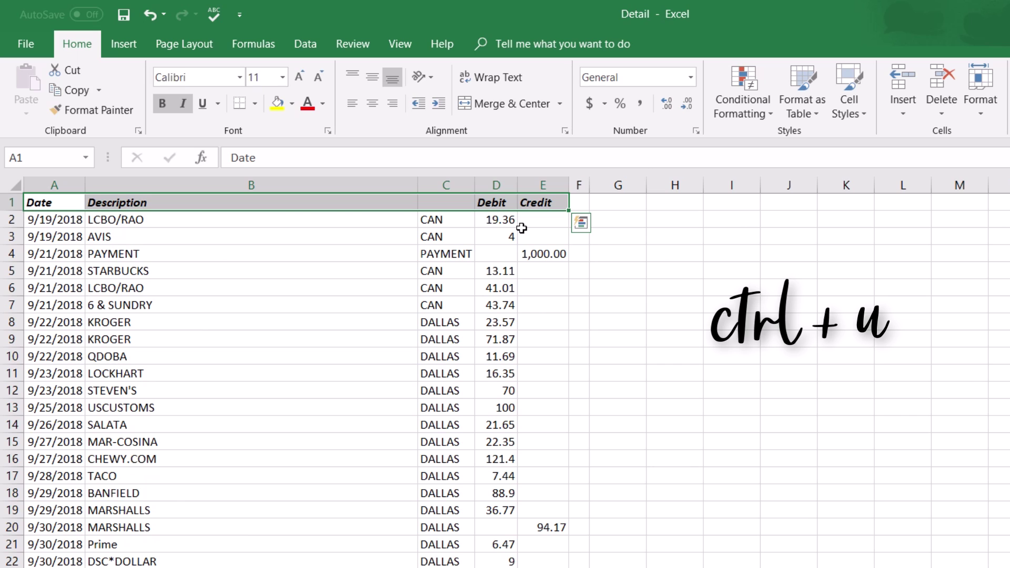
key(ctrl+u)
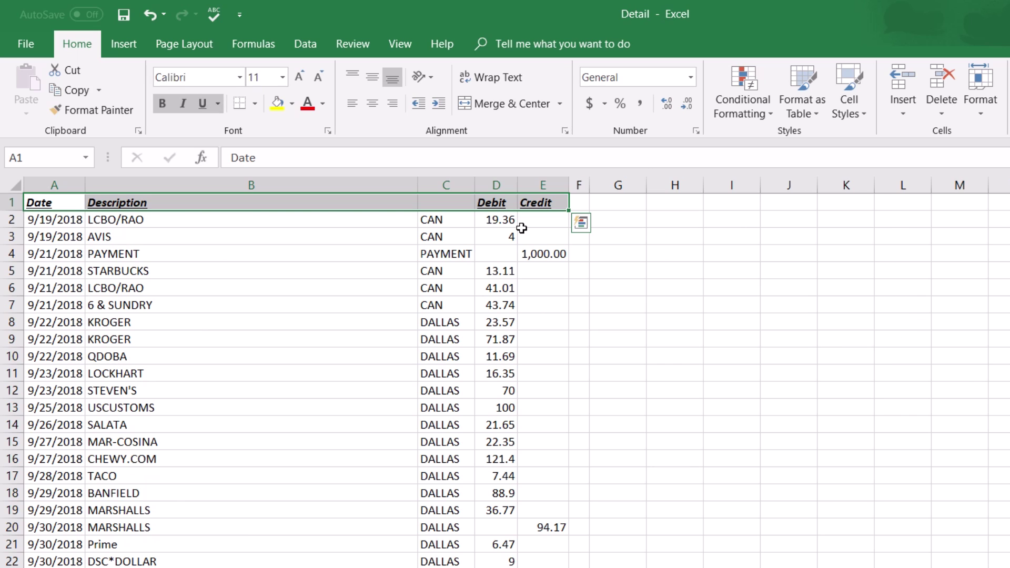
click(368, 257)
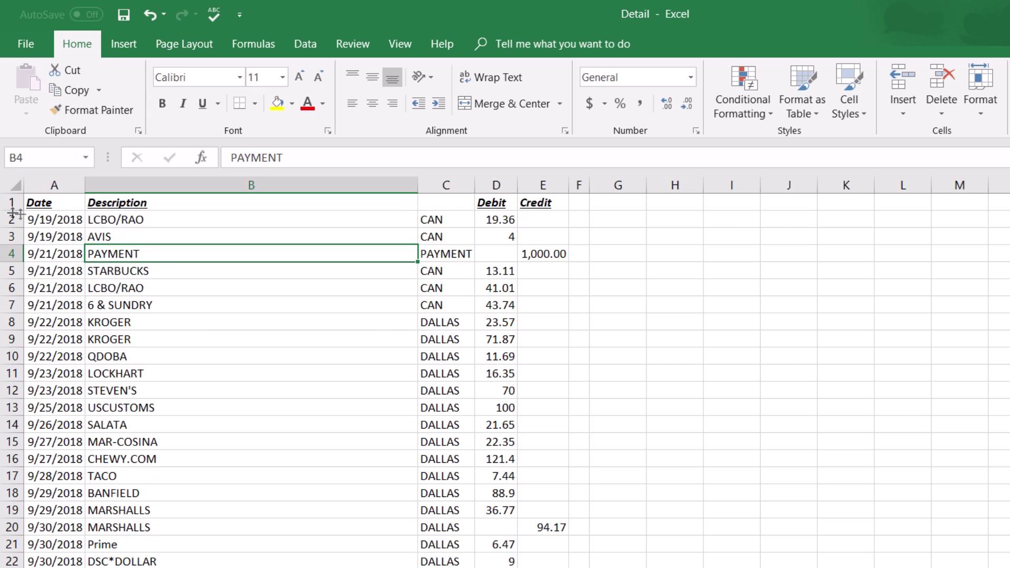
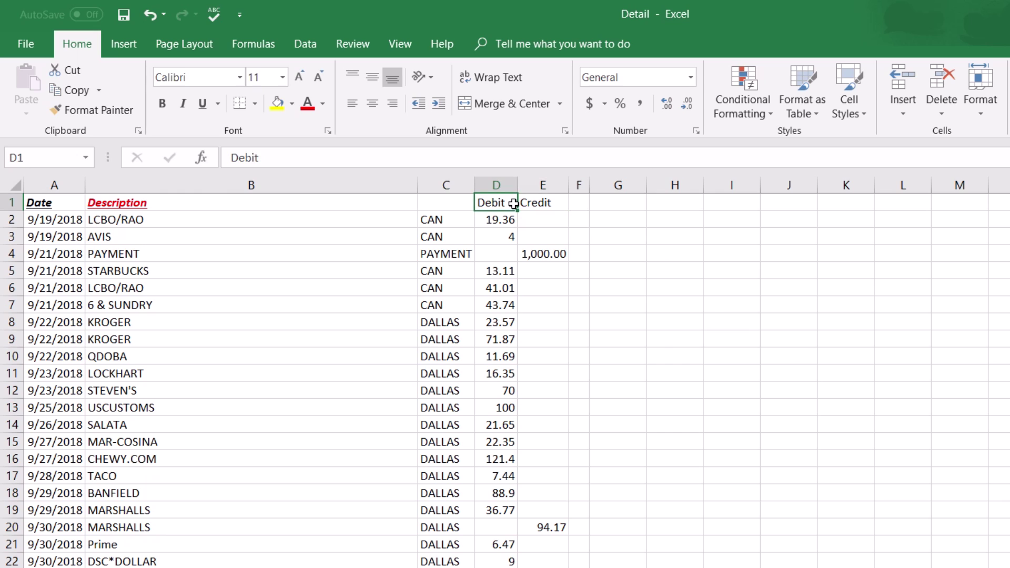
Step: Copy the Description header in cell B1 and select D1:E1 as the paste target
click(256, 207)
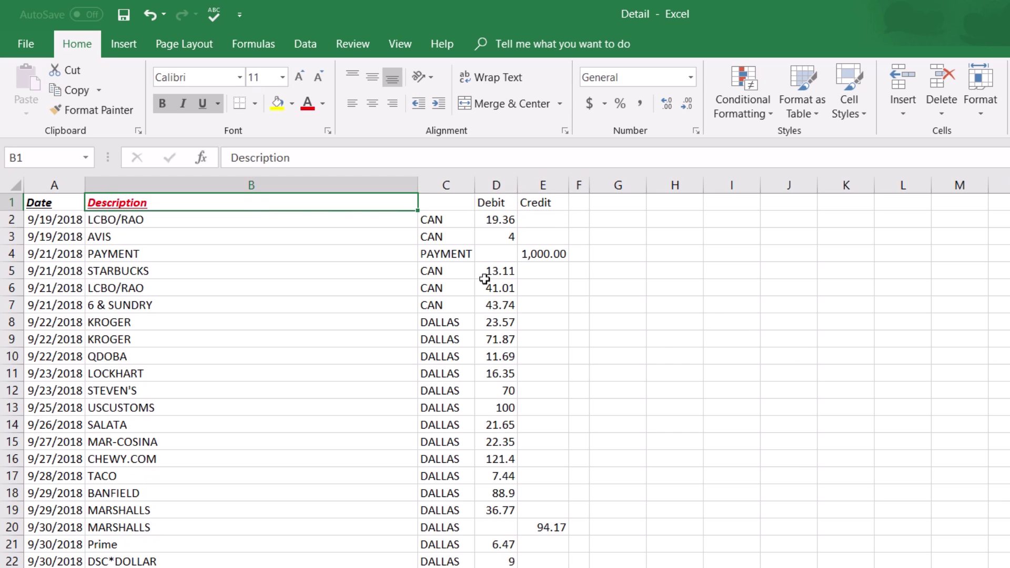
key(ctrl+c)
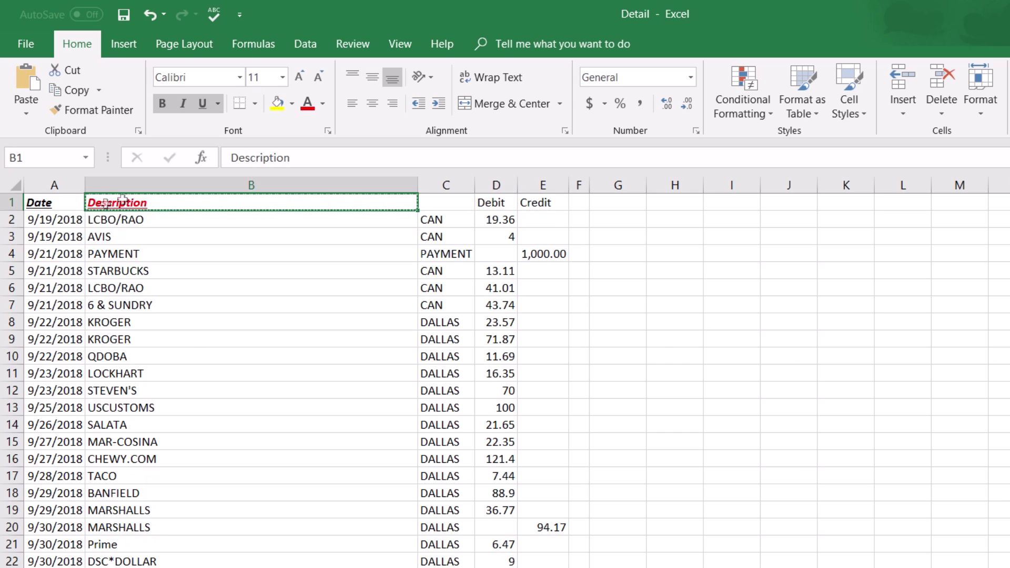
drag(487, 202, 533, 203)
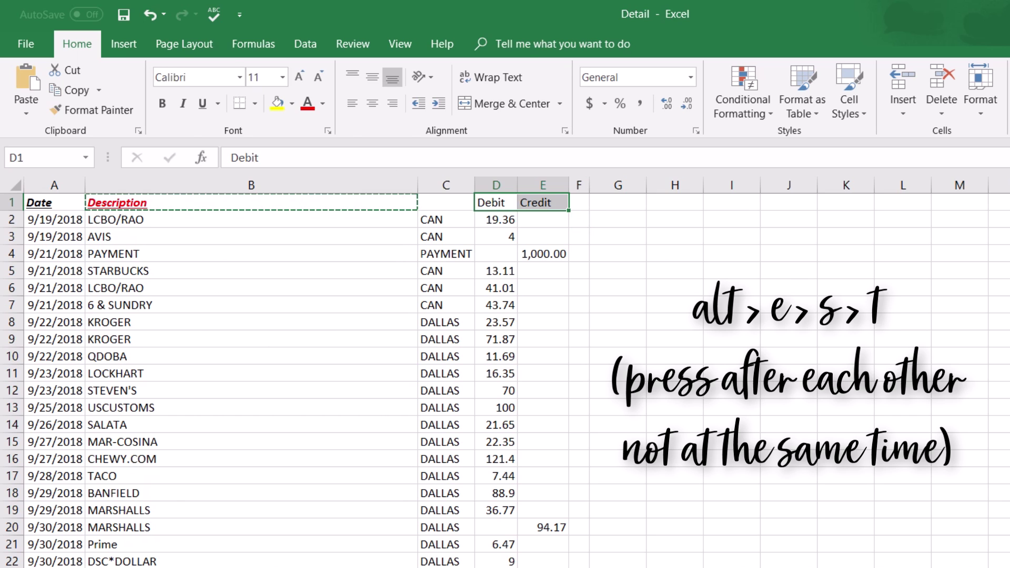
Step: Paste everything from the copied header into D1:E1 with Paste Special, and autofit columns D and E
key(alt)
key(e)
key(s)
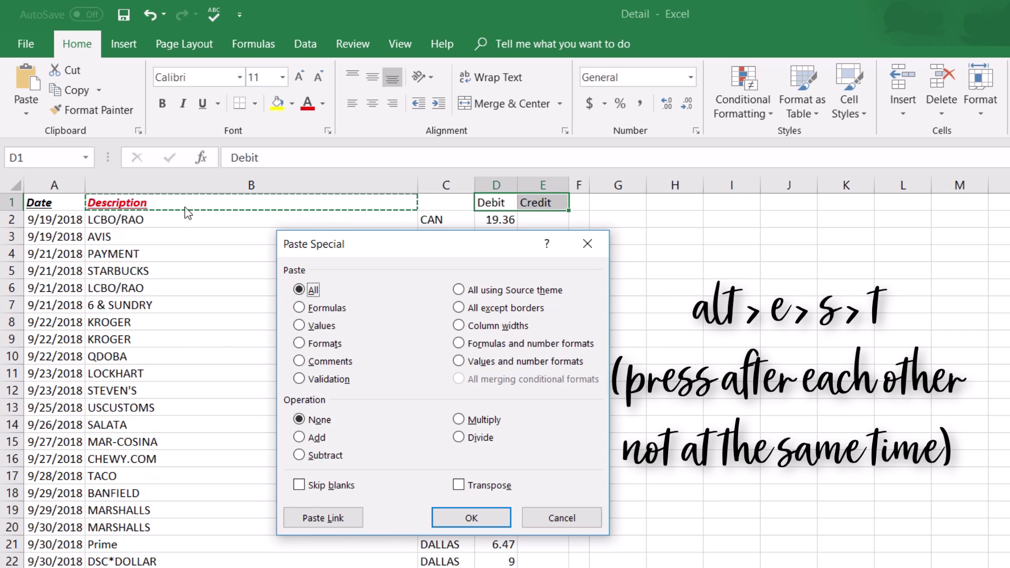
click(472, 520)
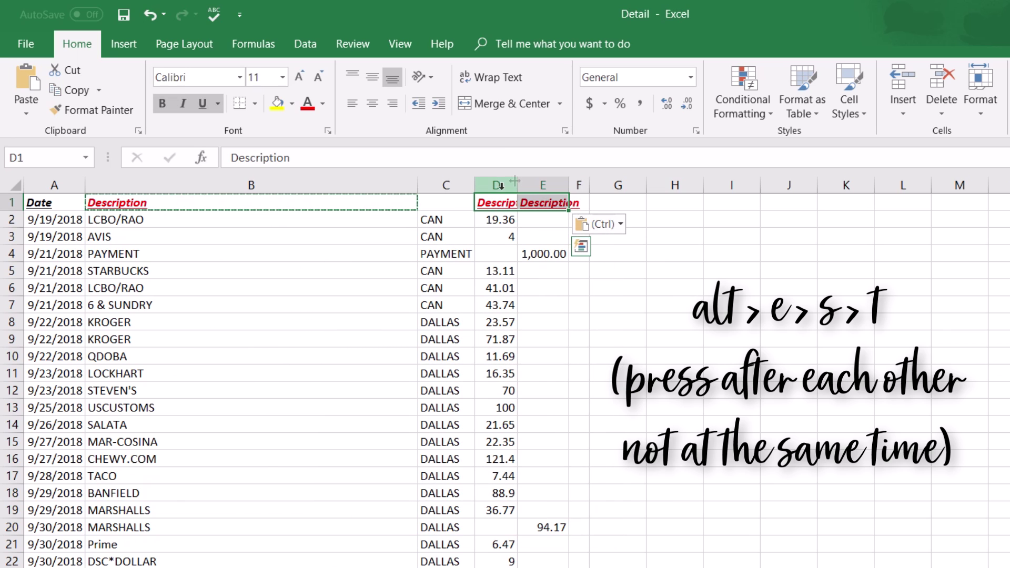
double_click(520, 187)
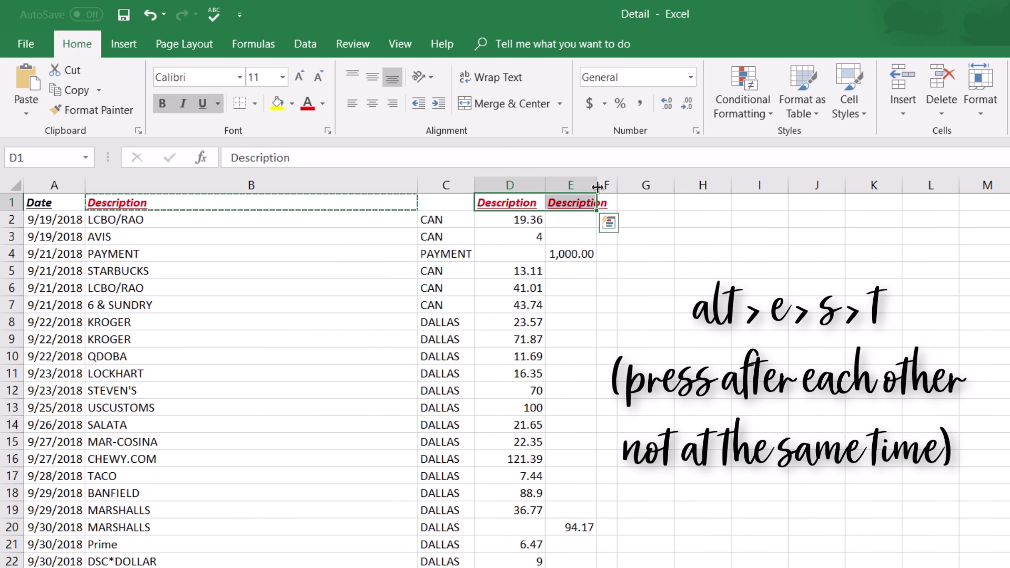
double_click(598, 185)
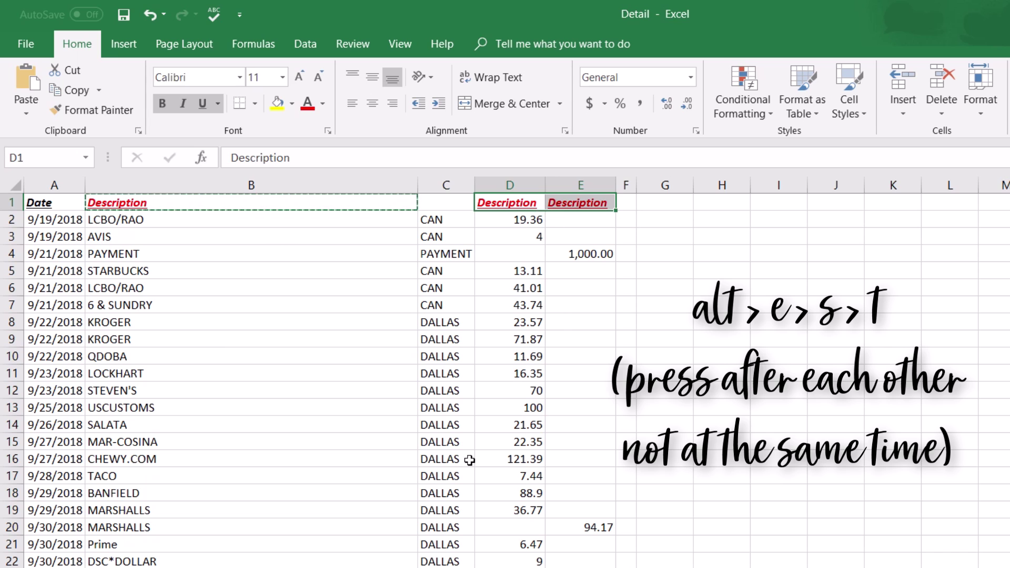
Step: Undo the width changes of columns D and E and the full paste into D1:E1
key(ctrl+z)
key(ctrl+z)
key(ctrl+z)
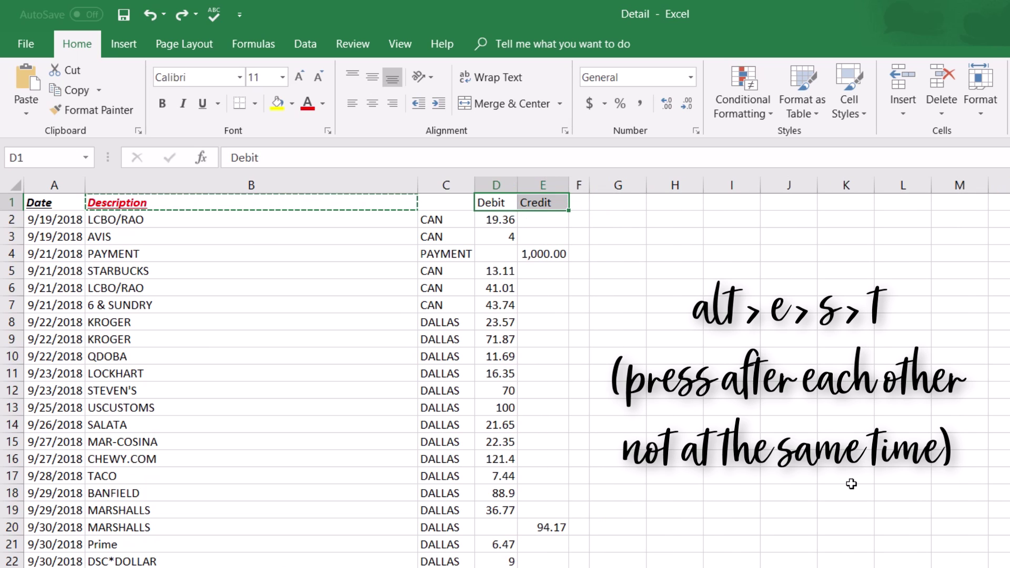
Step: Paste only the formats of the copied Description header onto the Debit and Credit headers, and deselect them
key(alt+e)
key(s)
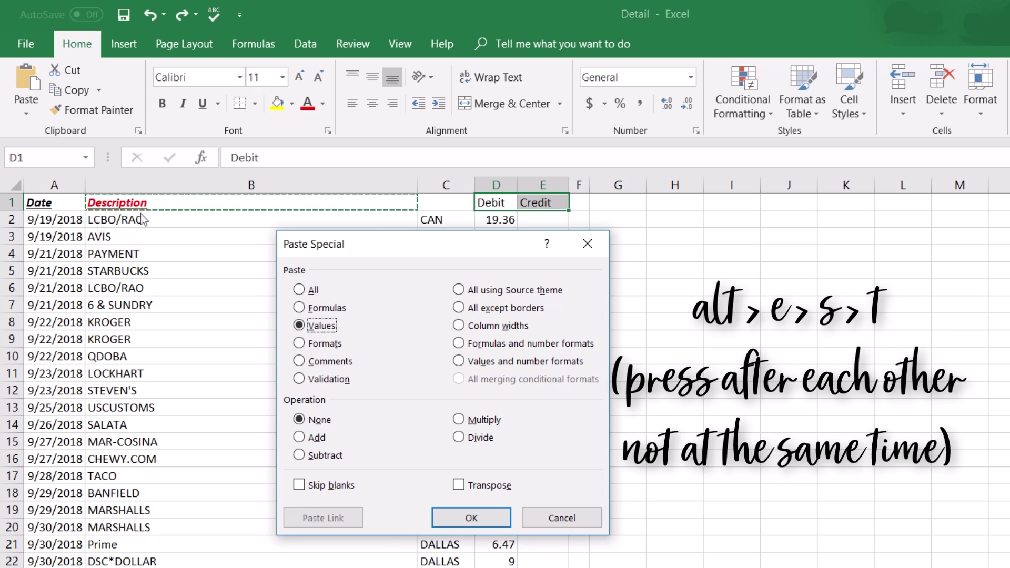
click(319, 344)
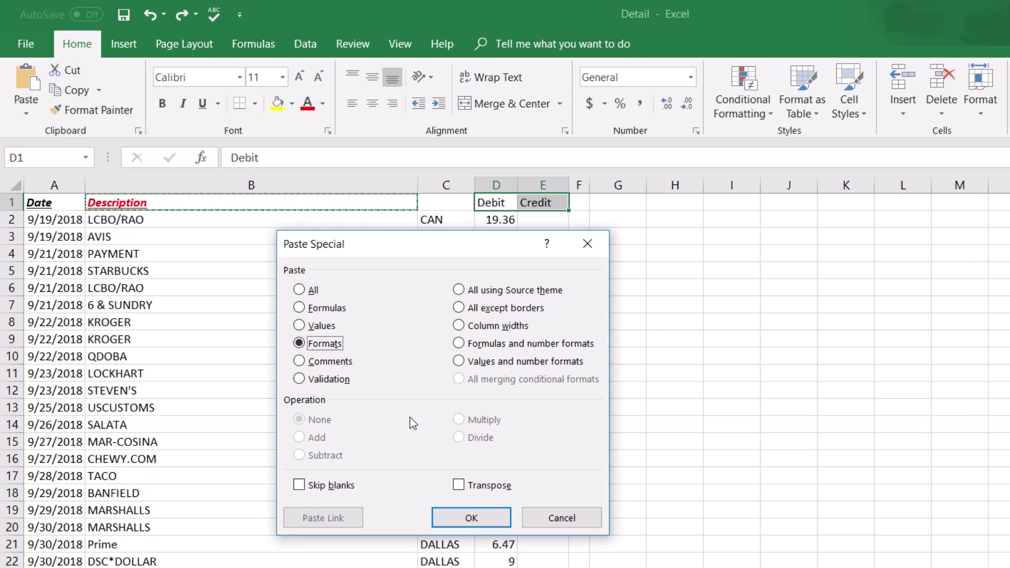
key(Return)
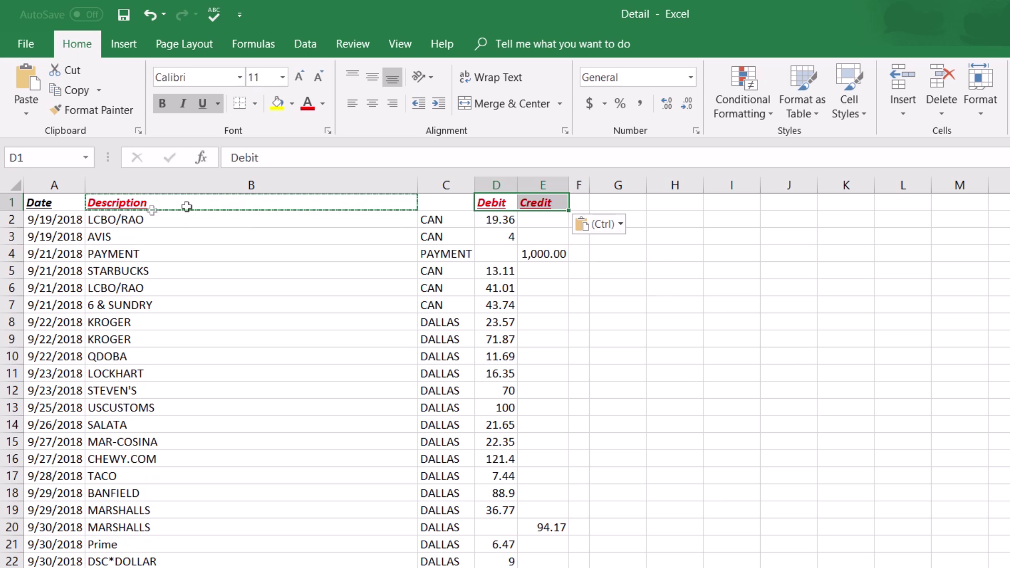
click(618, 287)
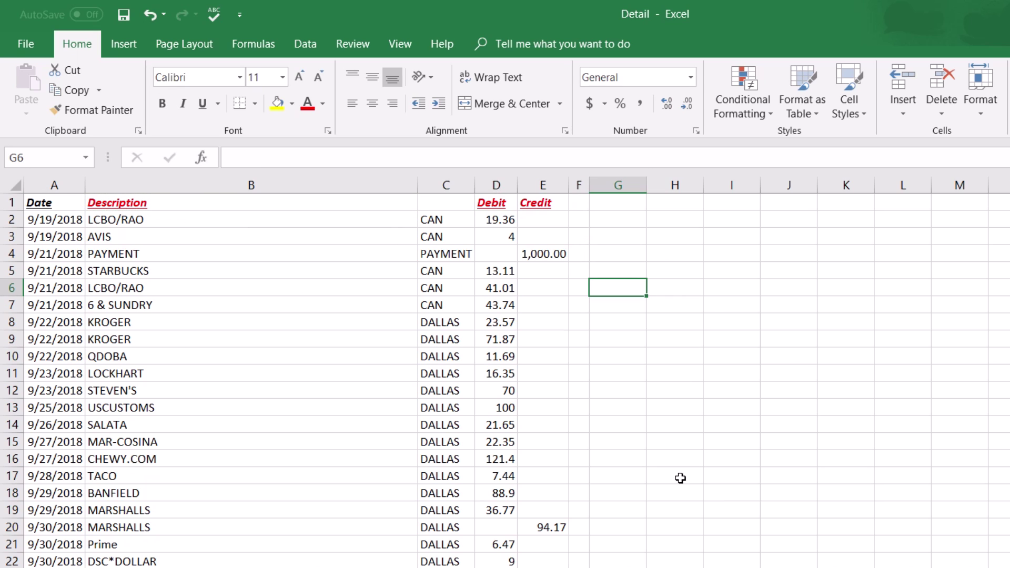
Step: Examine which cells the SUM formula in G2 refers to, and leave the formula as it is
key(ctrl+z)
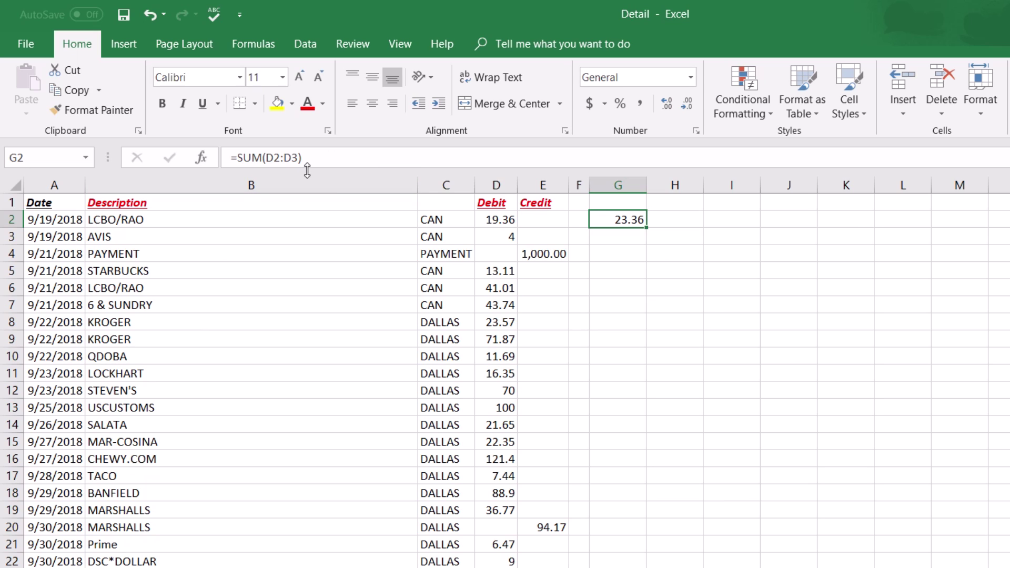
key(F2)
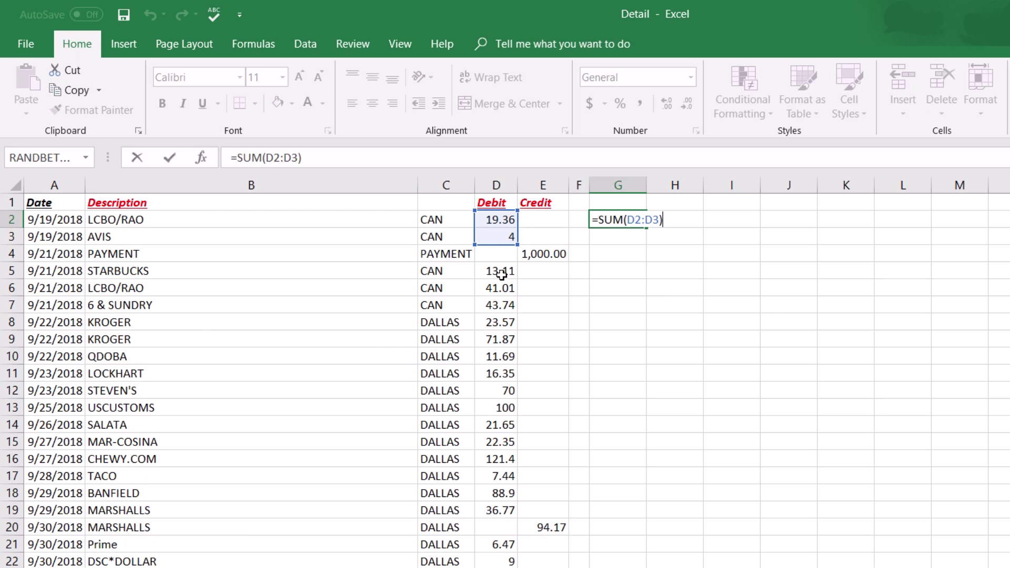
key(Escape)
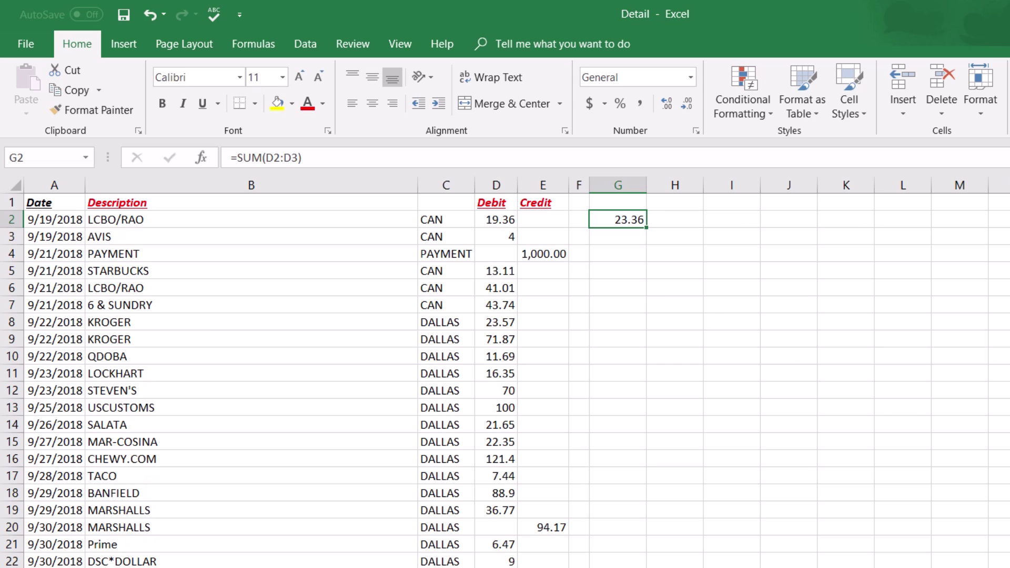
Step: Copy cell G2, paste only its value into G3 with Paste Special, and end copy mode
key(ctrl+c)
click(618, 236)
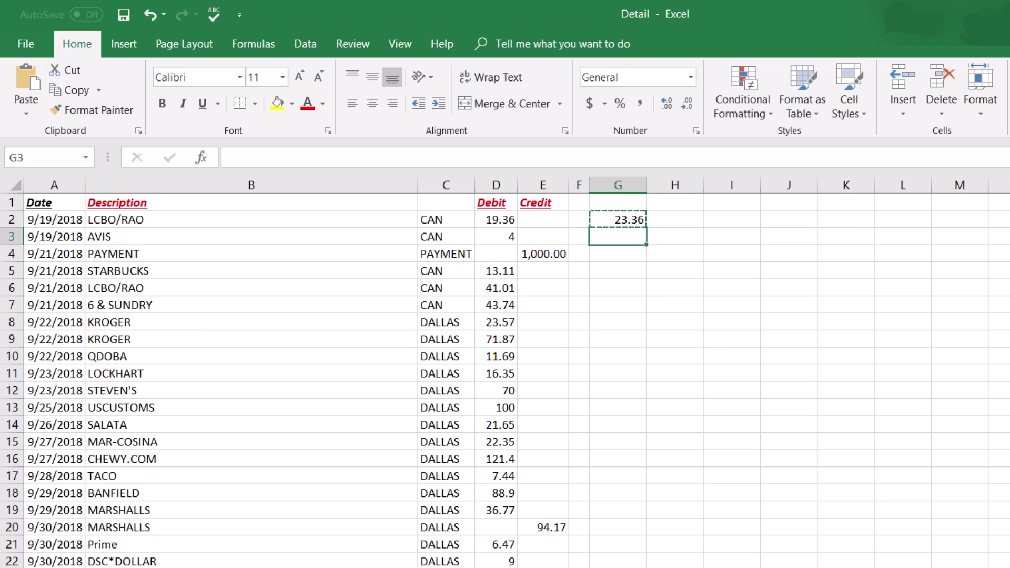
key(alt)
key(e)
key(s)
key(v)
key(Return)
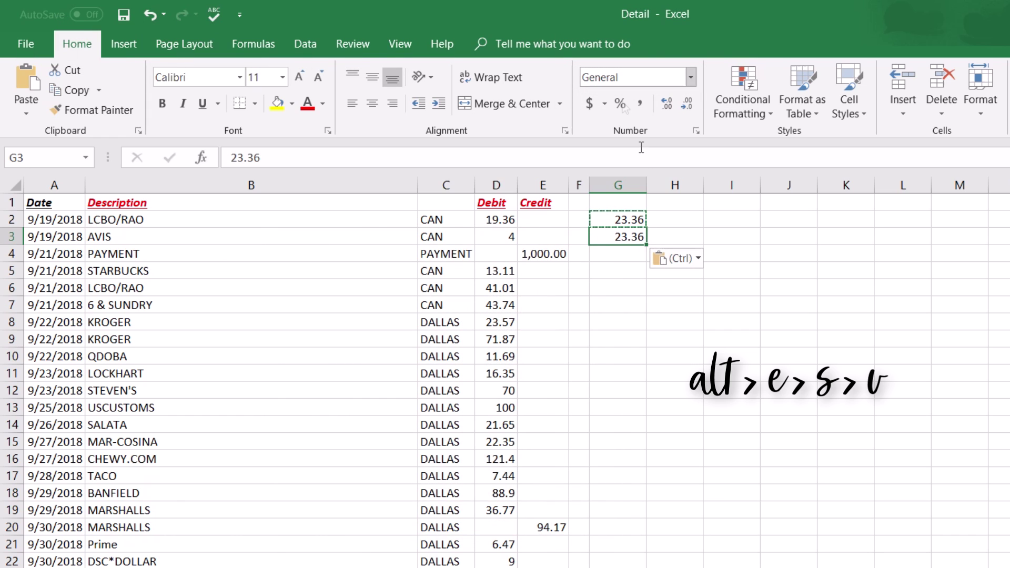
key(Escape)
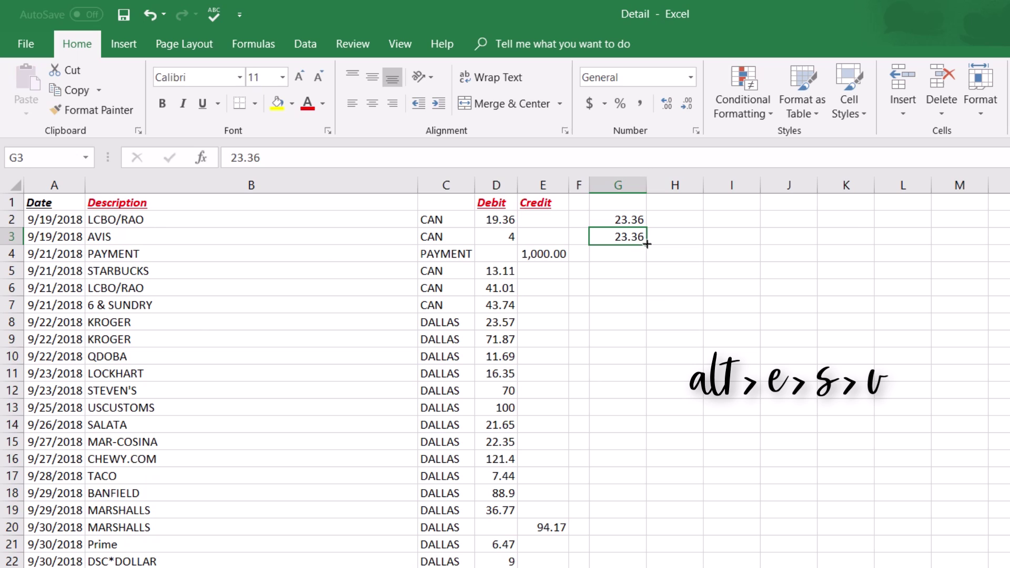
Step: Compare the formula in cell G2 with the pasted value in G3
key(Up)
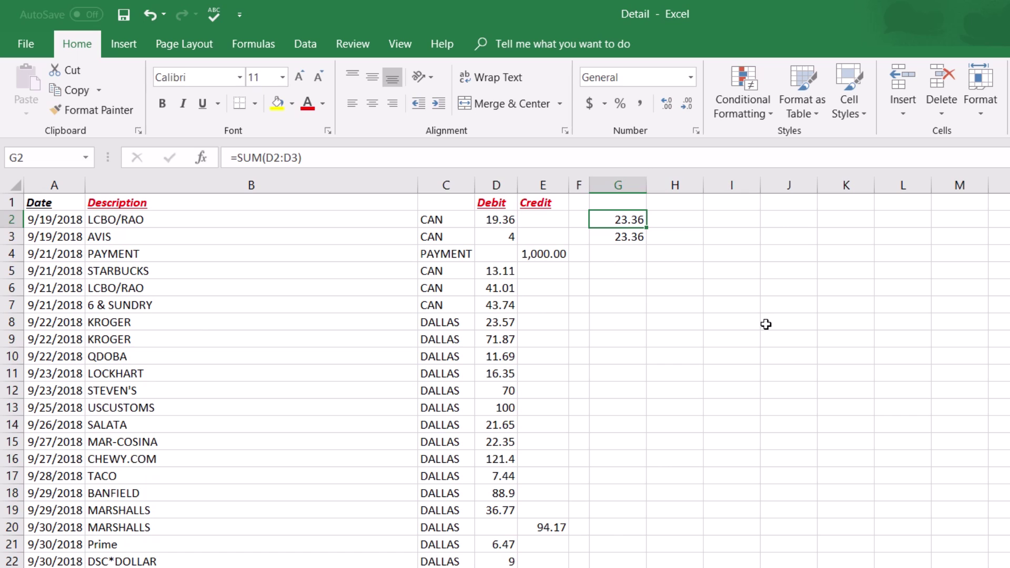
key(Down)
key(Up)
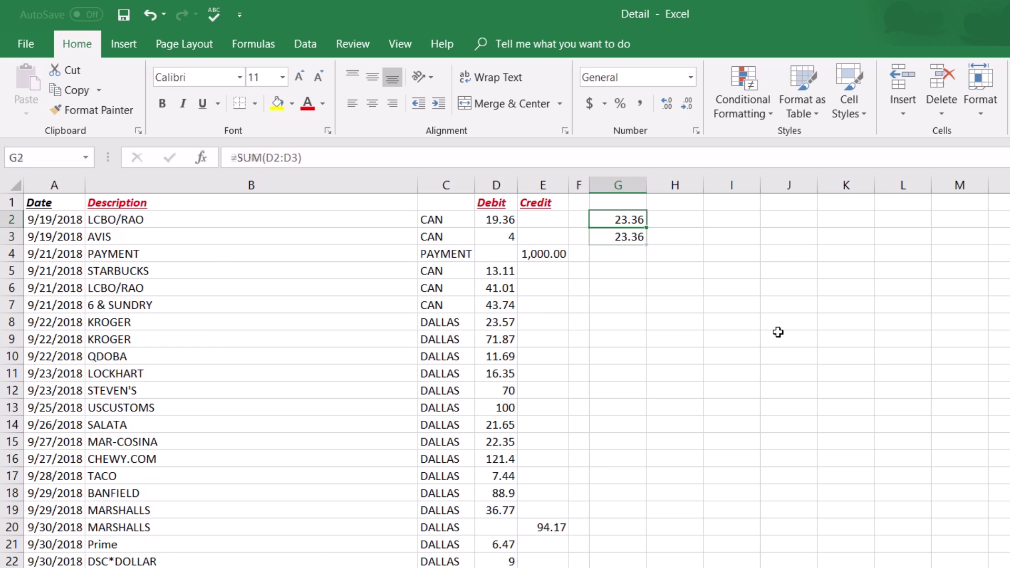
Step: Copy the SUM formula from G2 into H2 with a regular paste and open it to check its references
key(ctrl+c)
key(Right)
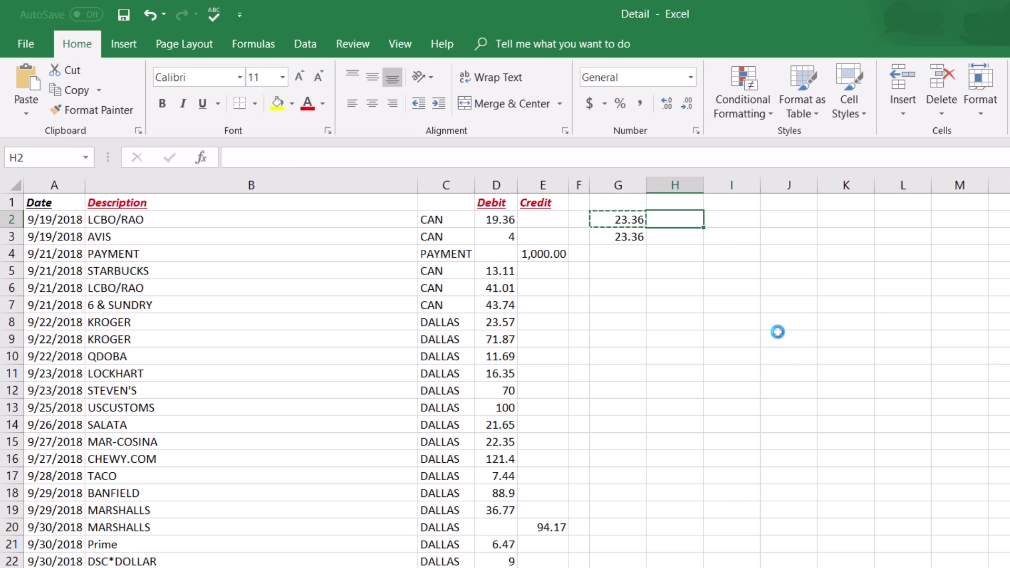
key(ctrl+v)
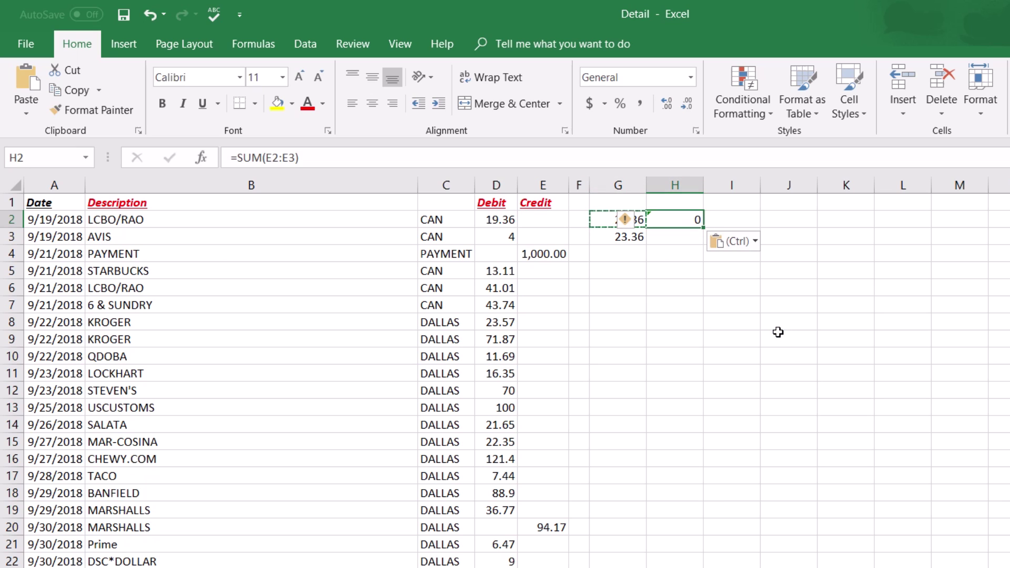
key(F2)
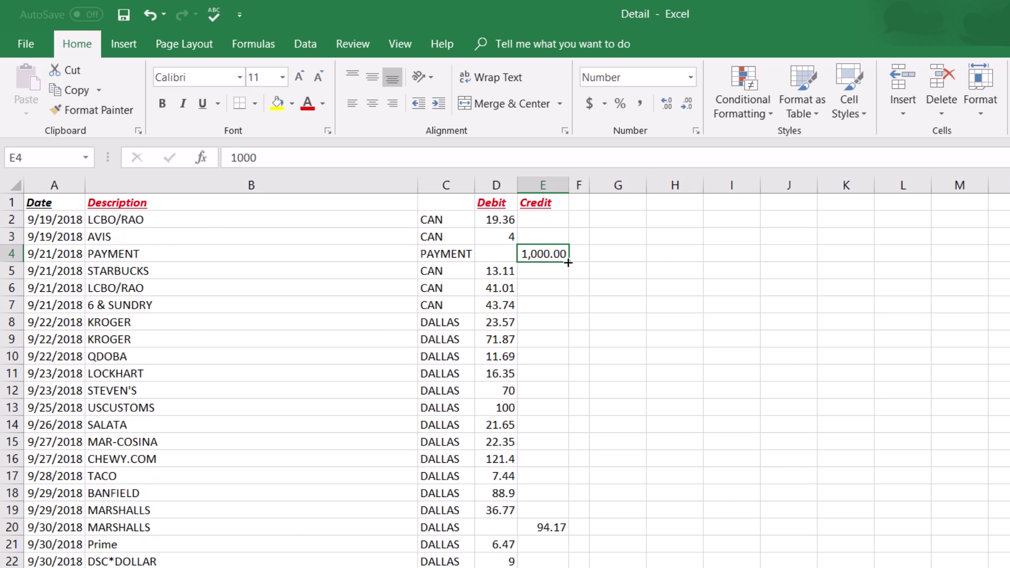
Step: Add the comment "Remember to check this payment." to the credit in cell E4 and show all comments
click(364, 46)
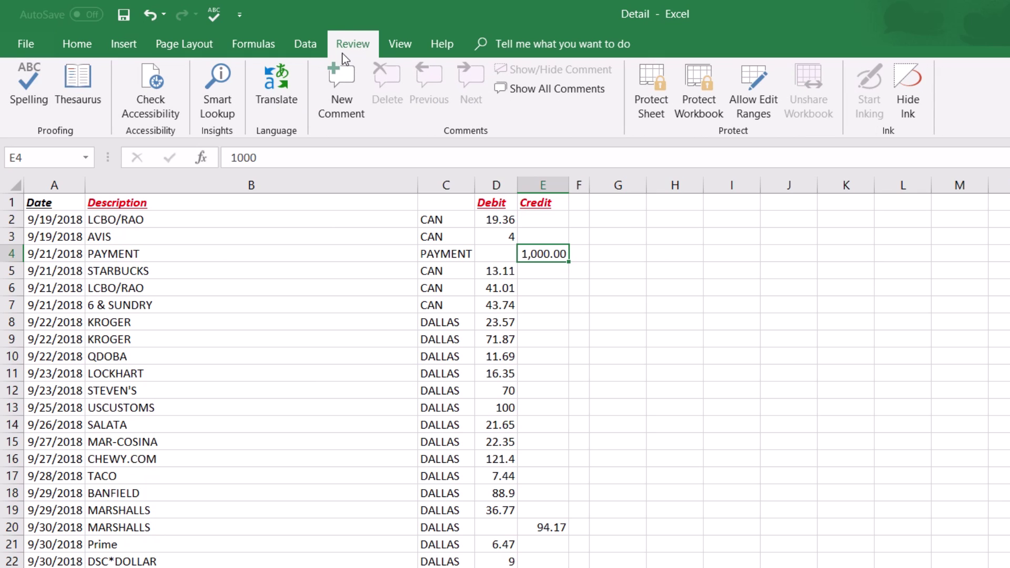
click(345, 108)
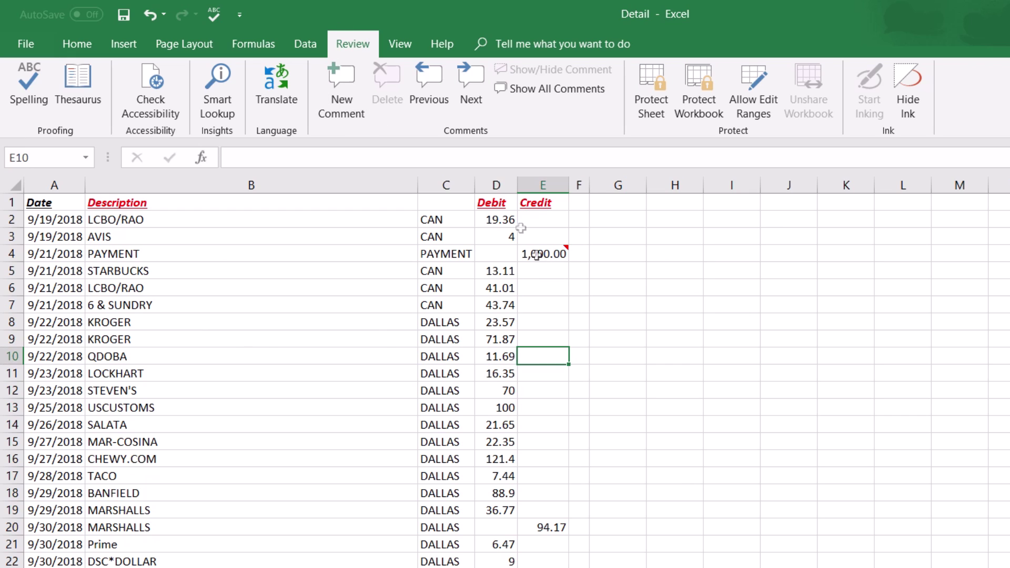
click(564, 93)
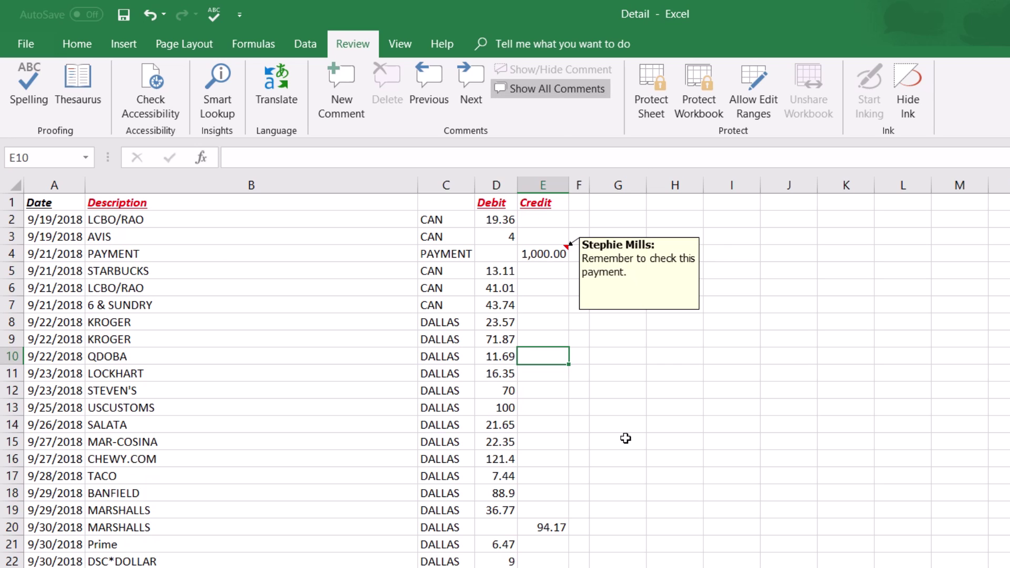
click(544, 318)
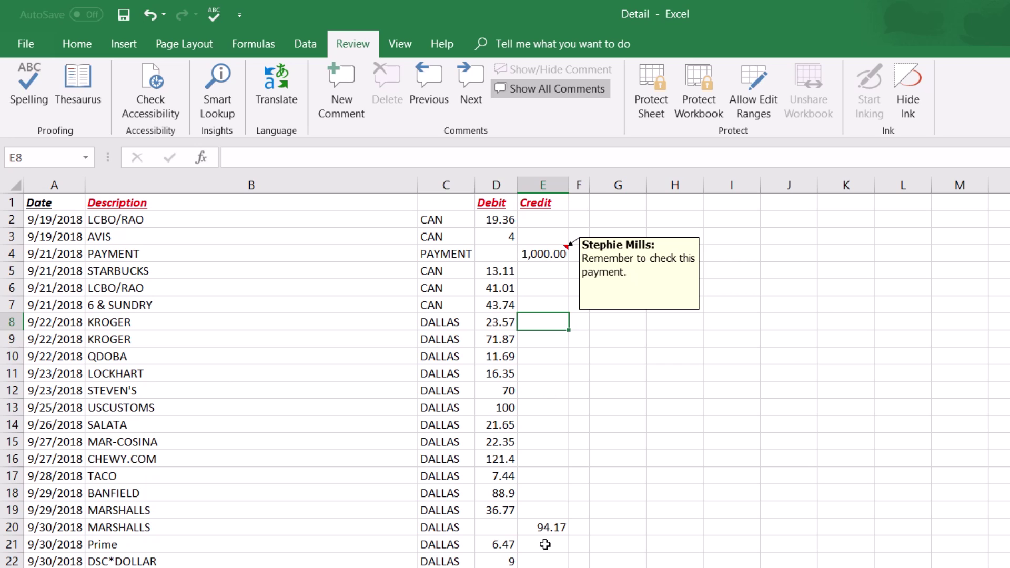
Step: Insert an empty comment on the credit in cell E20 and undo it
click(545, 529)
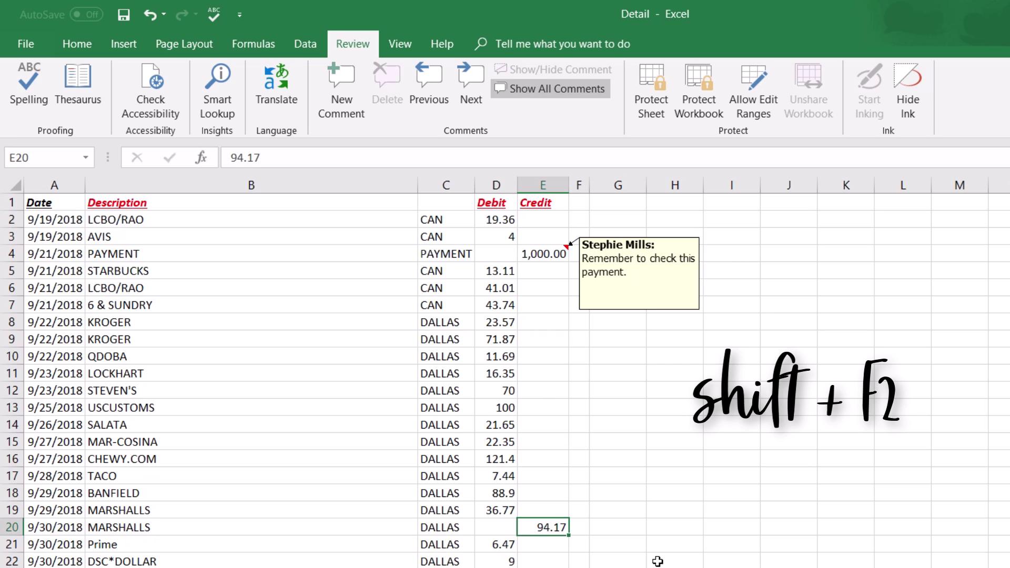
key(shift+F2)
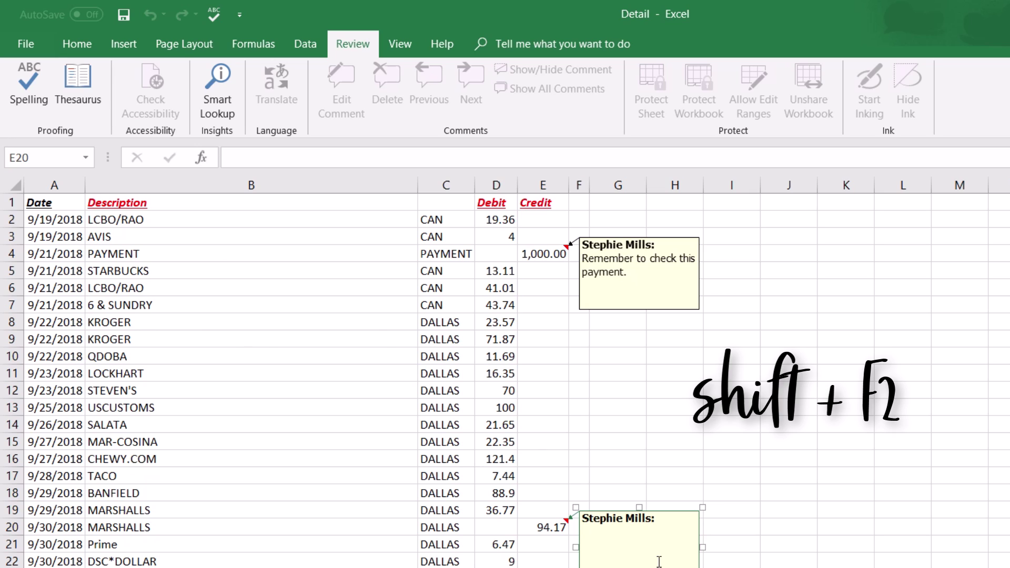
click(543, 476)
key(ctrl+z)
Step: Copy cell E4, paste only its comment onto the credit in E20 with Paste Special, and save the workbook
click(542, 526)
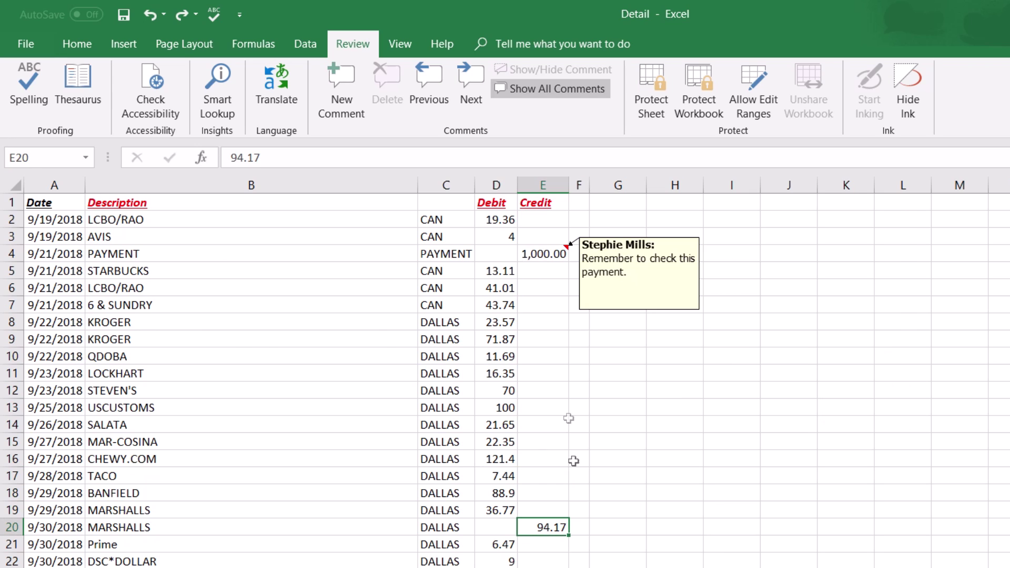
key(ctrl+Up)
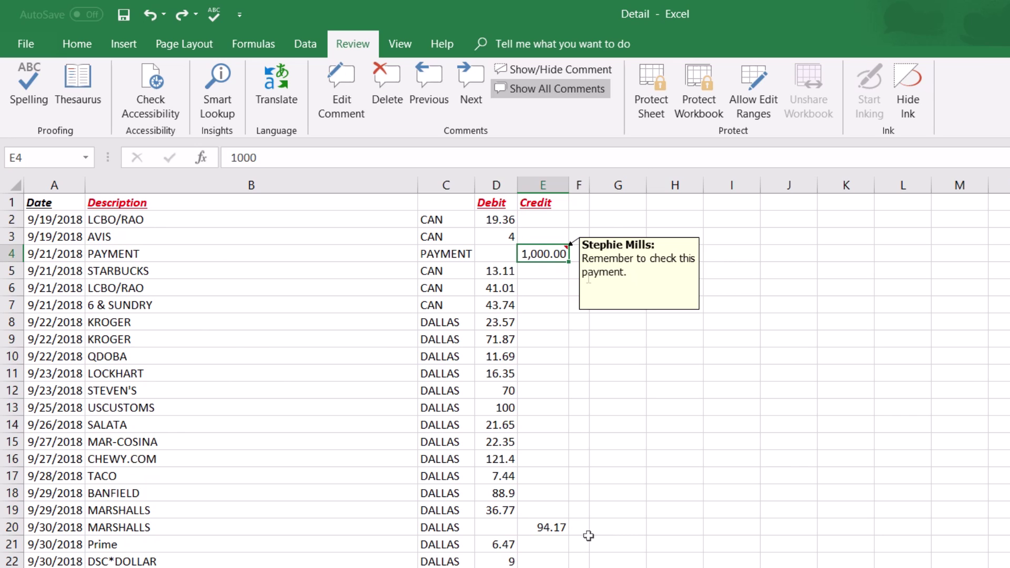
key(ctrl+c)
key(ctrl+Down)
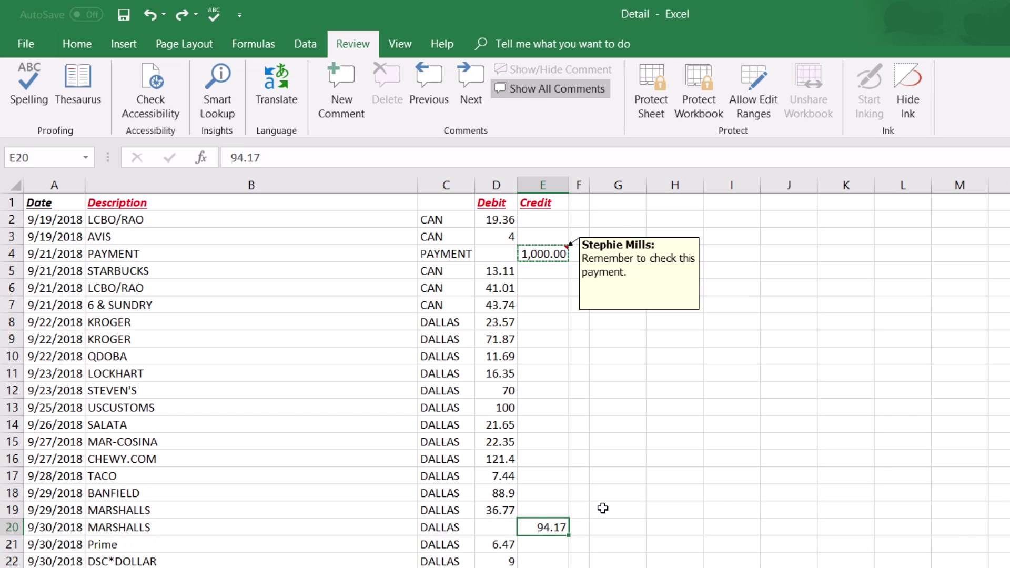
key(alt)
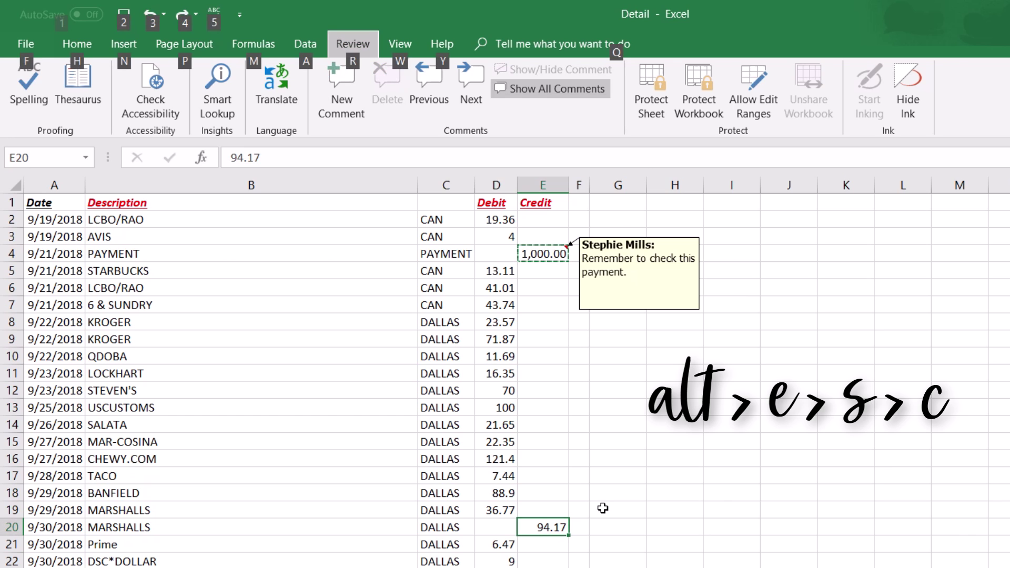
key(e)
key(s)
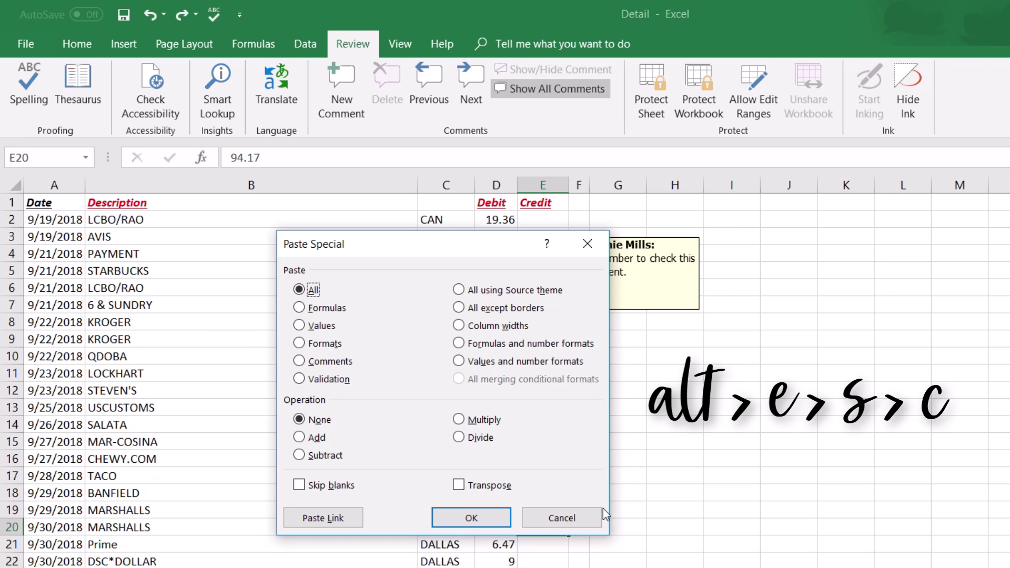
key(c)
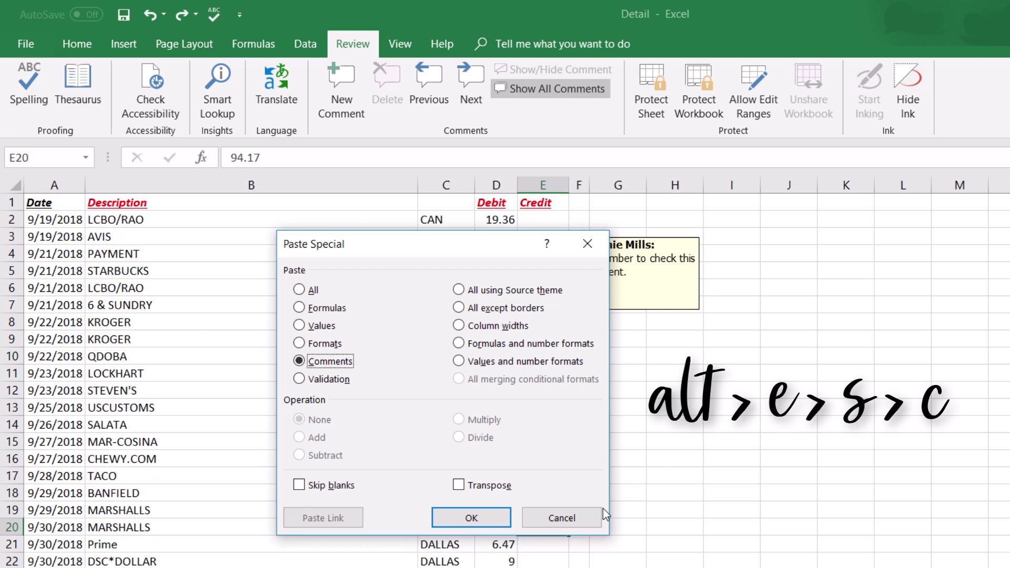
key(Return)
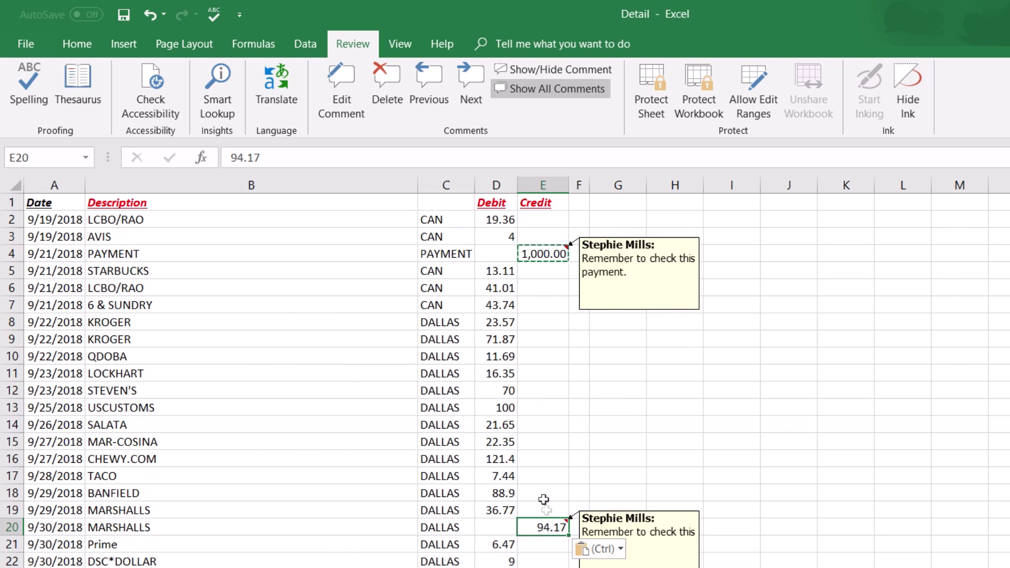
key(Escape)
click(732, 425)
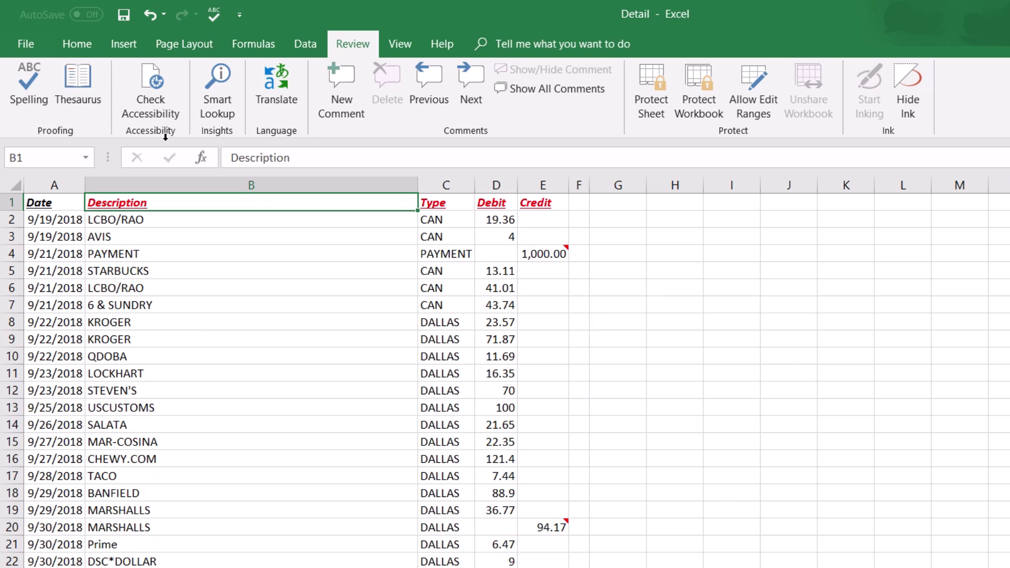
key(ctrl+s)
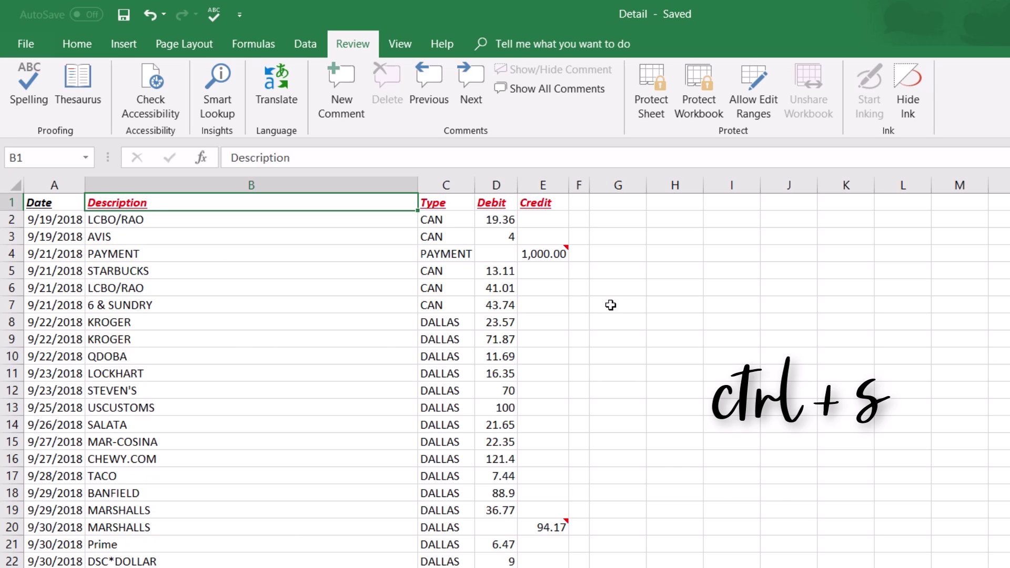
Step: Copy the headers in A1:E1 and use Paste Special to place them as transposed values starting at H1
click(618, 220)
key(Up)
key(ctrl+Left)
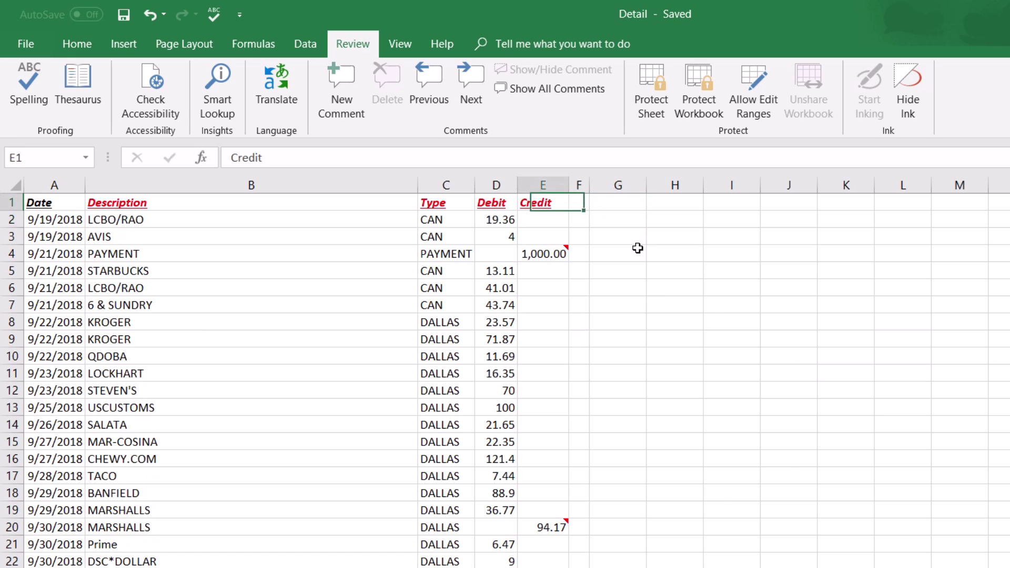
key(ctrl+Left)
key(ctrl+shift+Right)
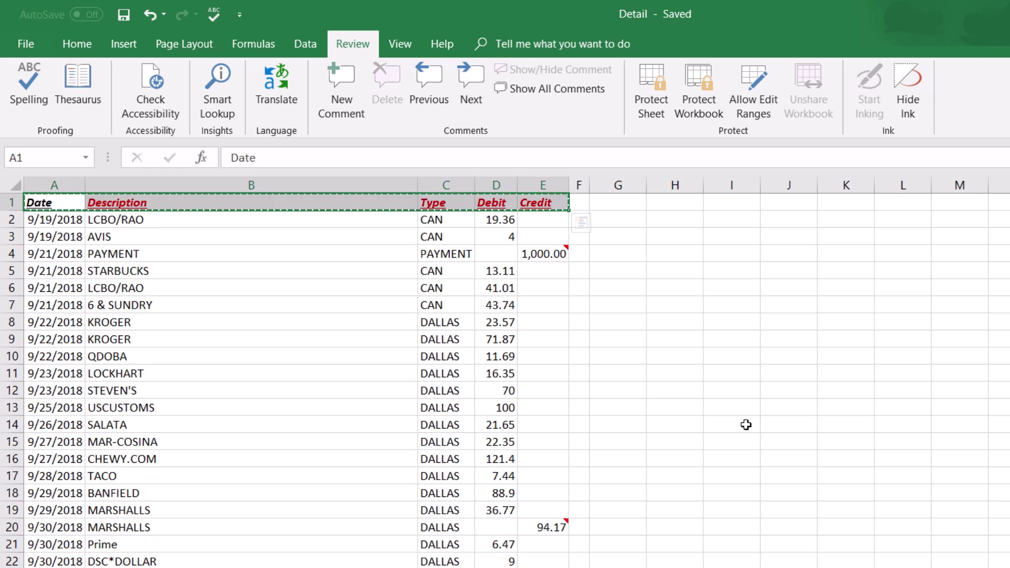
key(Right)
key(Right)
key(Right)
key(Right)
key(alt)
key(e)
key(s)
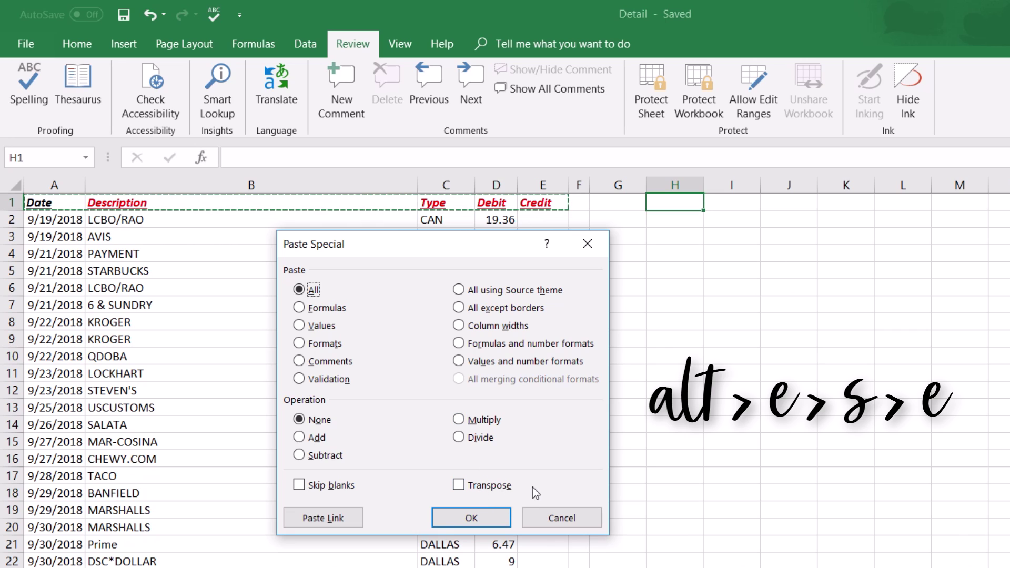
key(e)
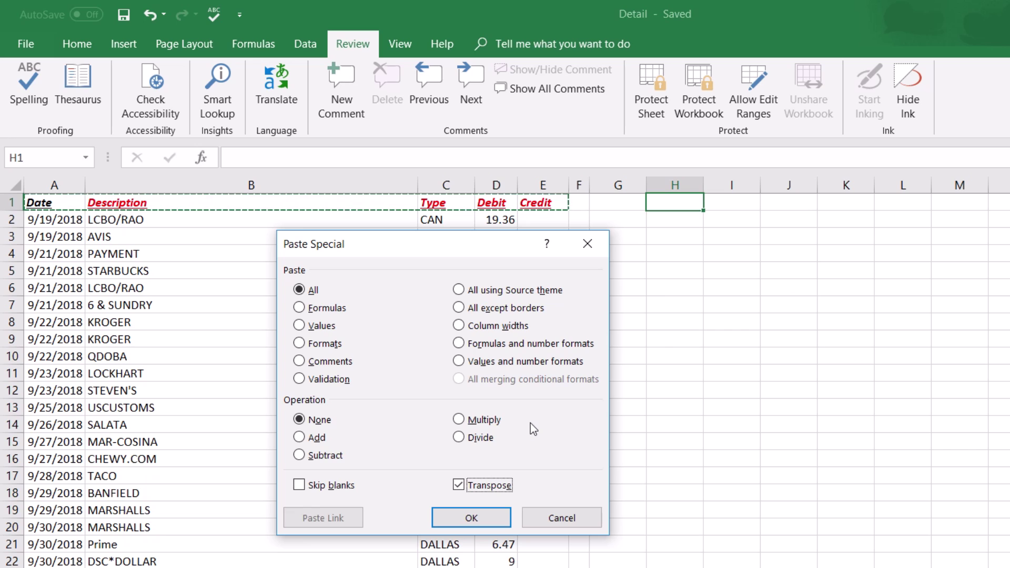
key(v)
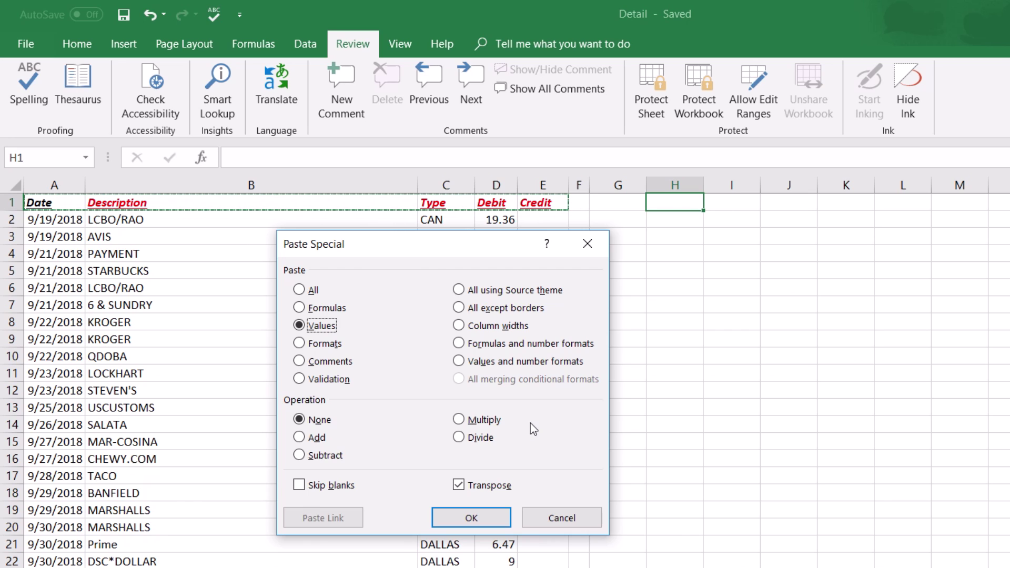
key(Return)
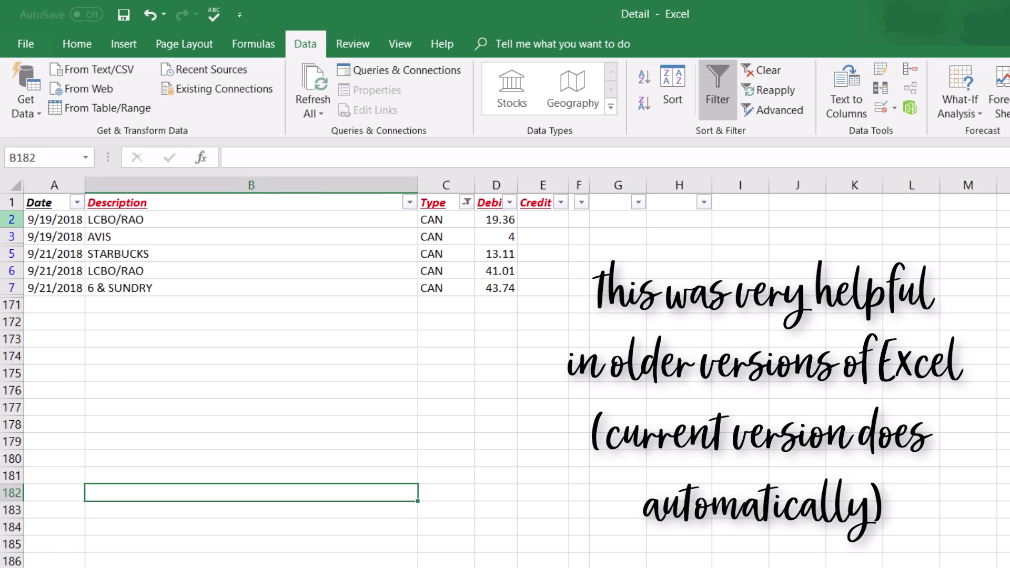
Step: Copy the filtered CAN transactions together with their headers, from A1 to E7
key(Left)
key(ctrl+Up)
key(ctrl+Up)
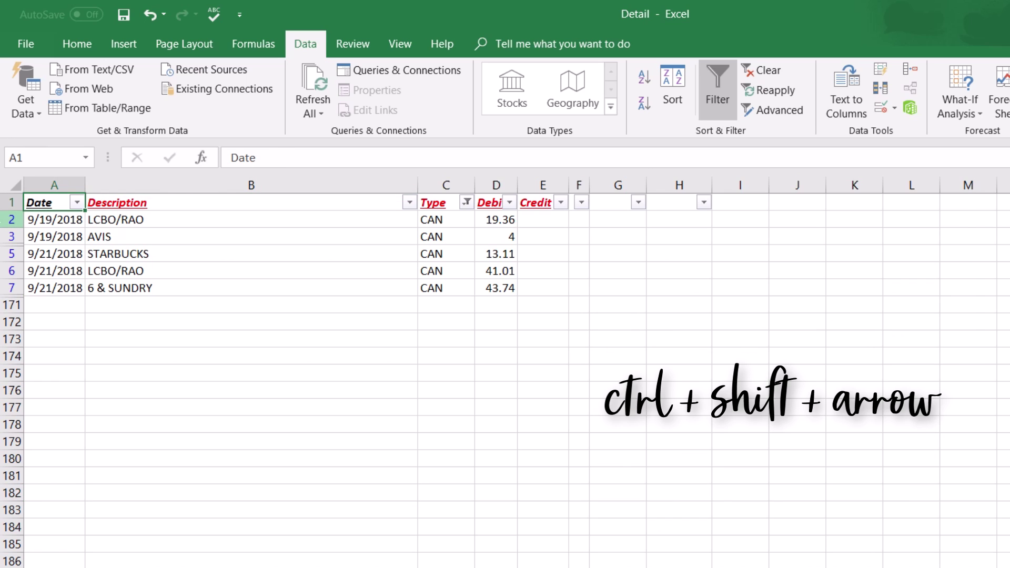
key(ctrl+shift+Right)
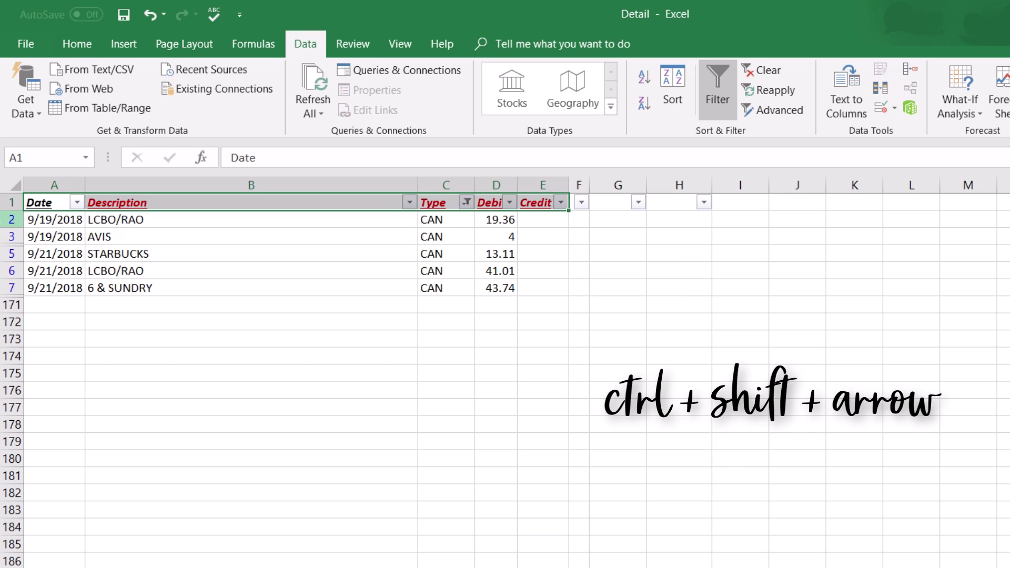
key(ctrl+shift+Down)
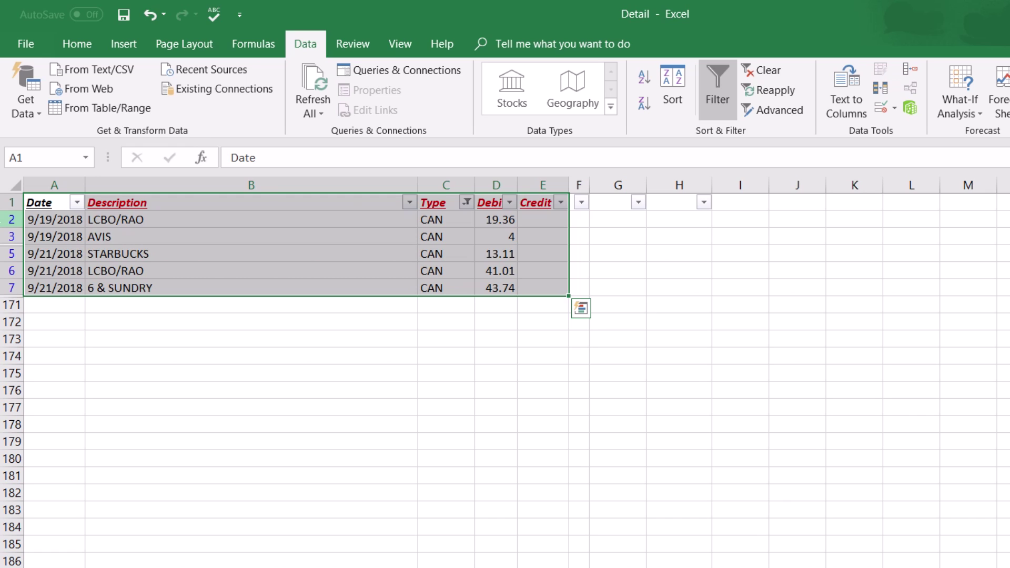
key(ctrl+c)
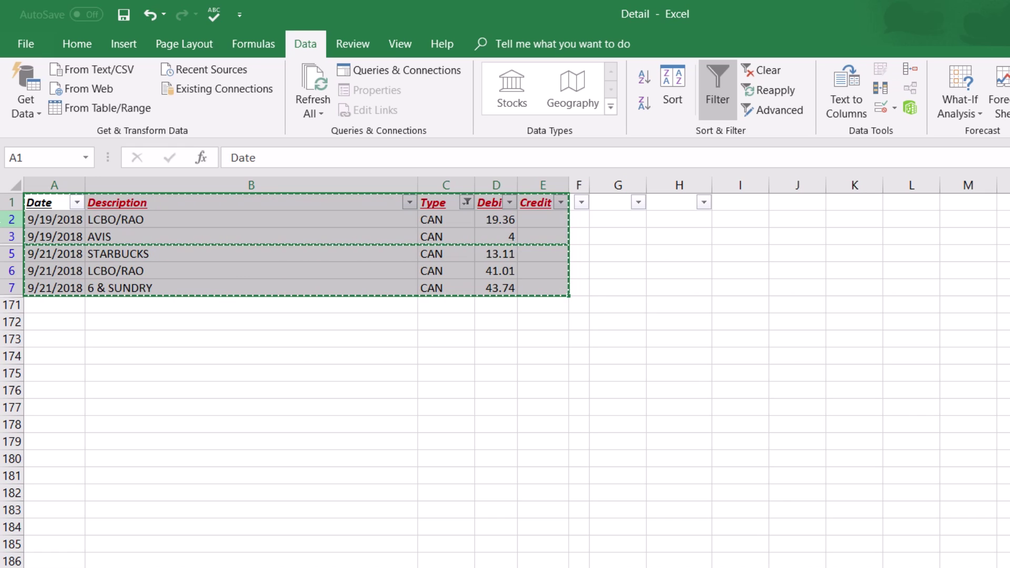
Step: Select cell B173, then alternate between the Detail 1 sheet and Sheet2, returning to Detail 1
click(251, 339)
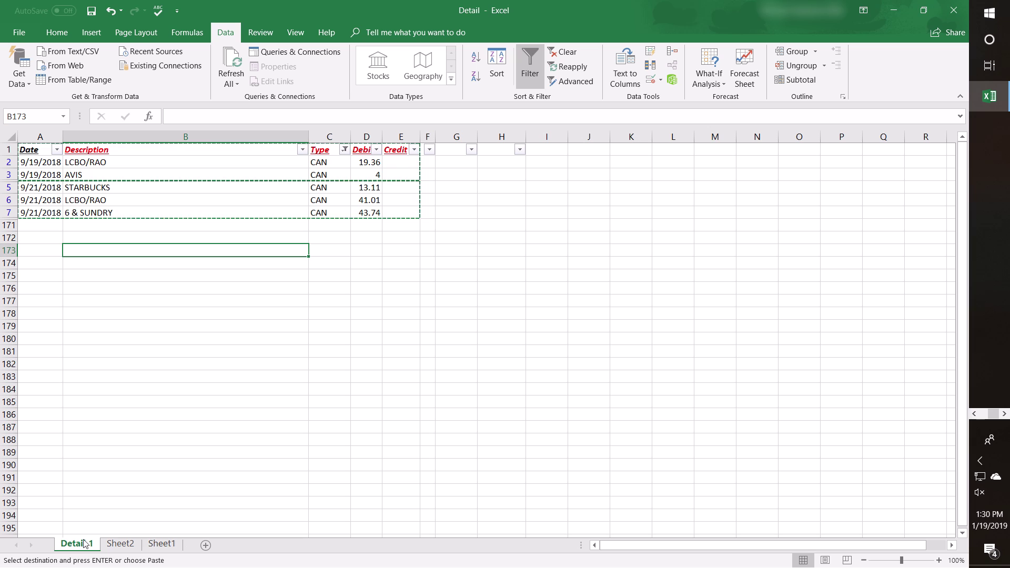
click(119, 543)
click(76, 543)
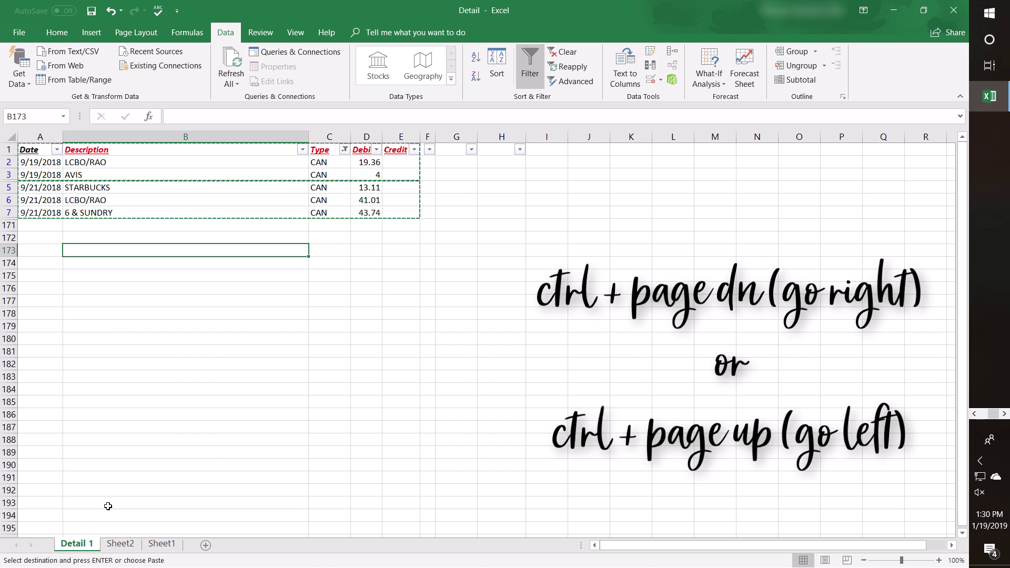
key(ctrl+Page_Down)
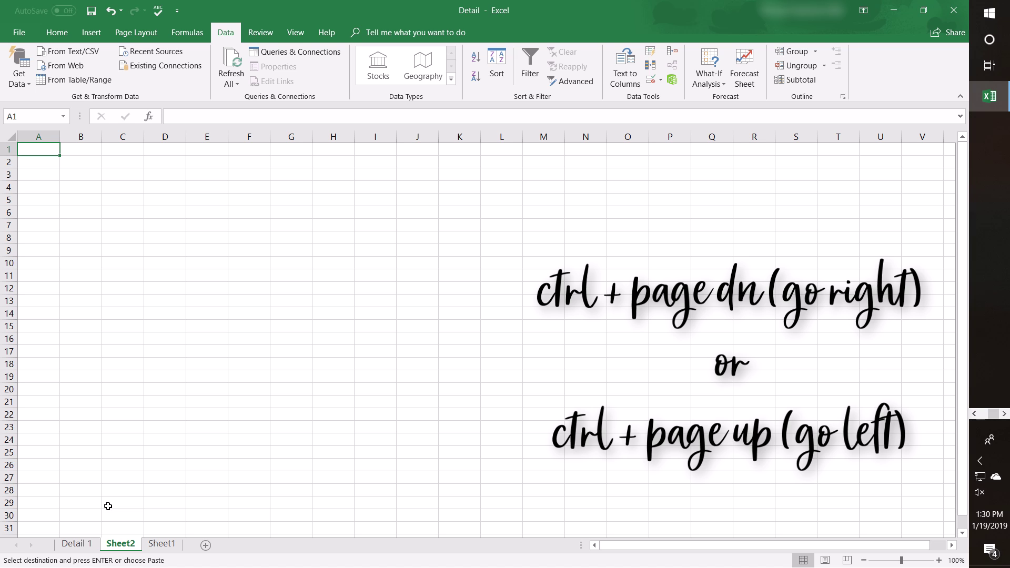
key(ctrl+Page_Up)
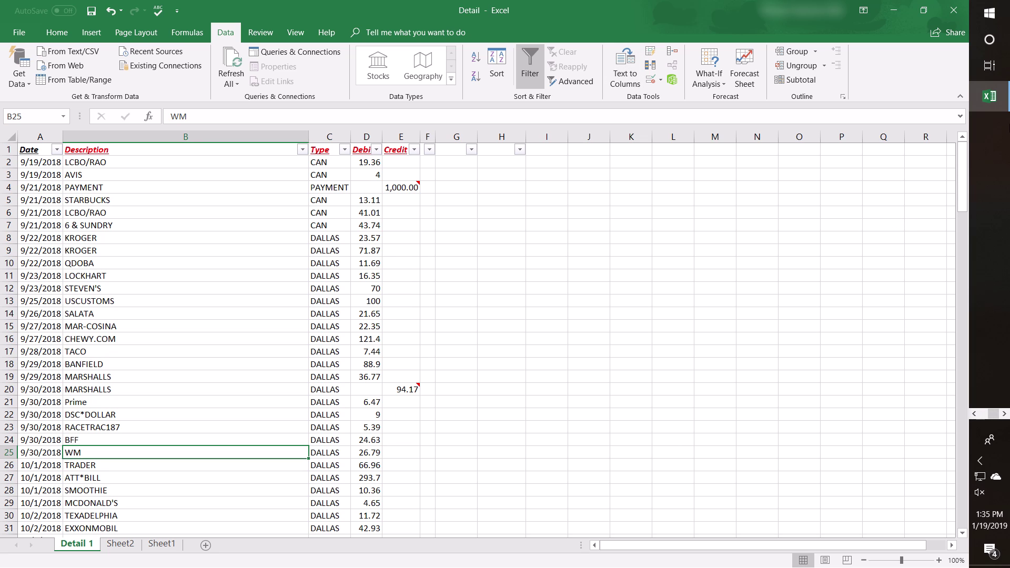
right_click(989, 13)
click(604, 406)
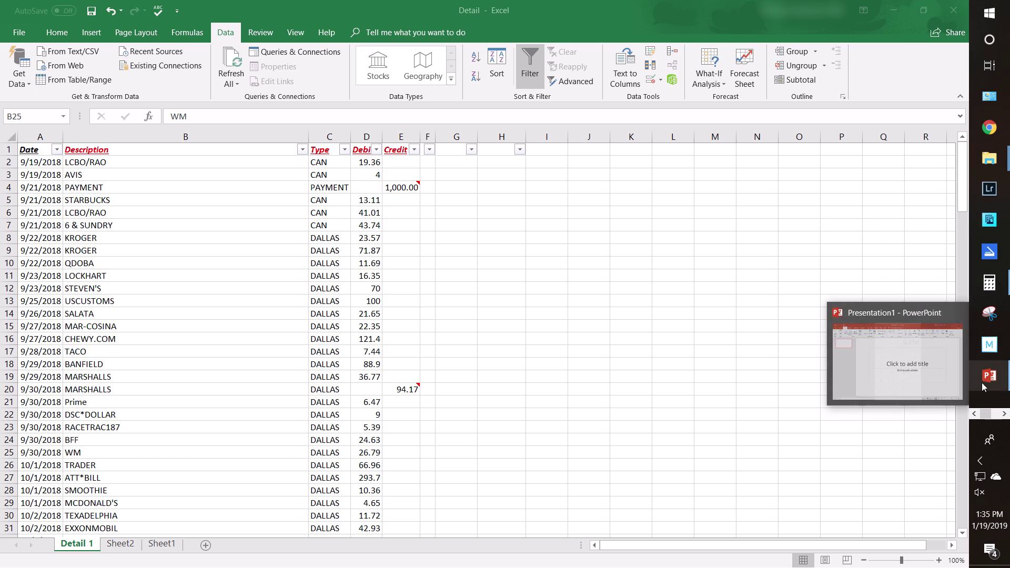
click(982, 383)
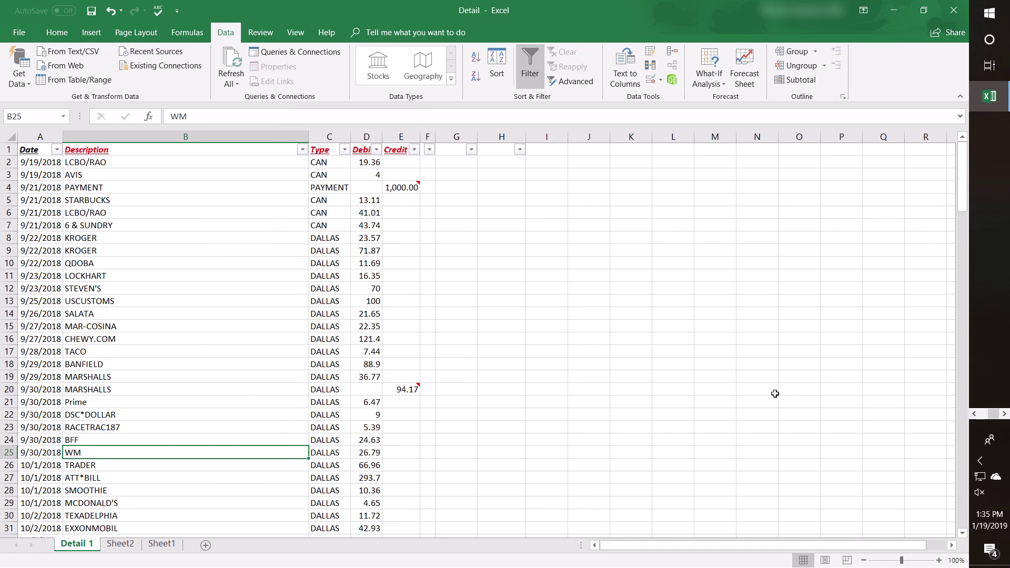
Step: Cycle through the open windows and switch from Excel to the Presentation1 window in PowerPoint
key(alt+Tab)
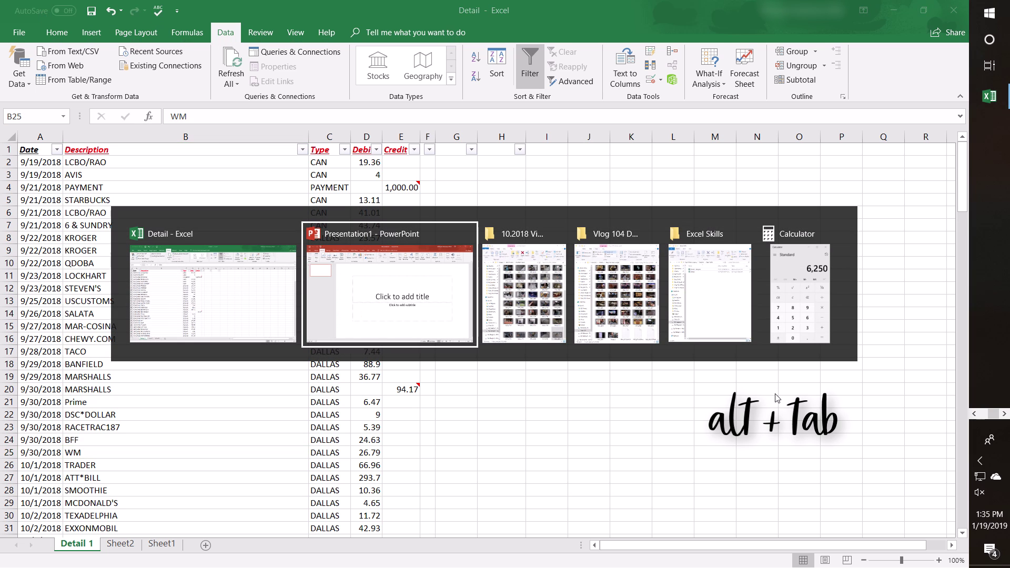
key(Tab)
key(Tab)
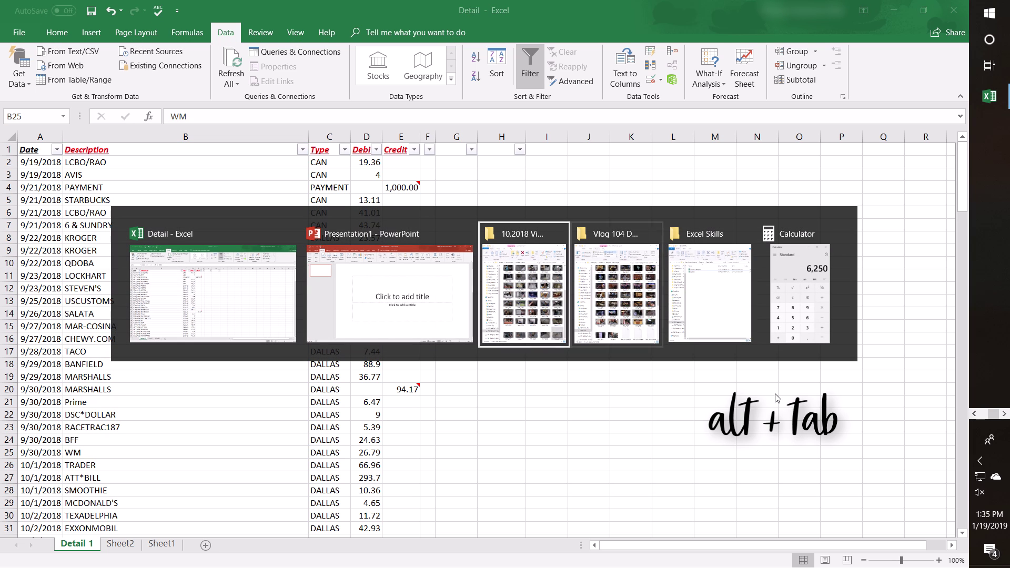
key(Tab)
key(Tab)
key(Tab)
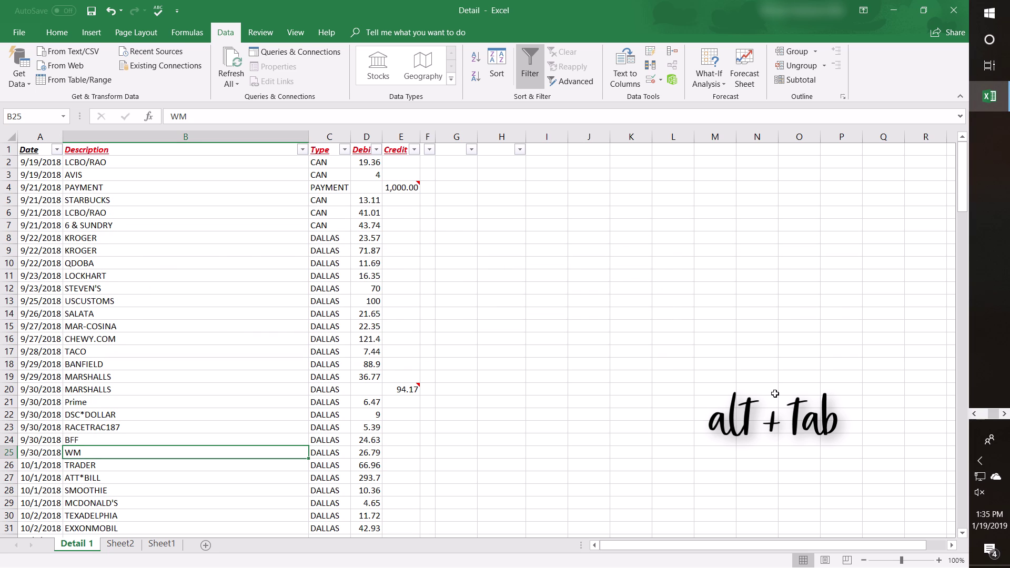
key(alt)
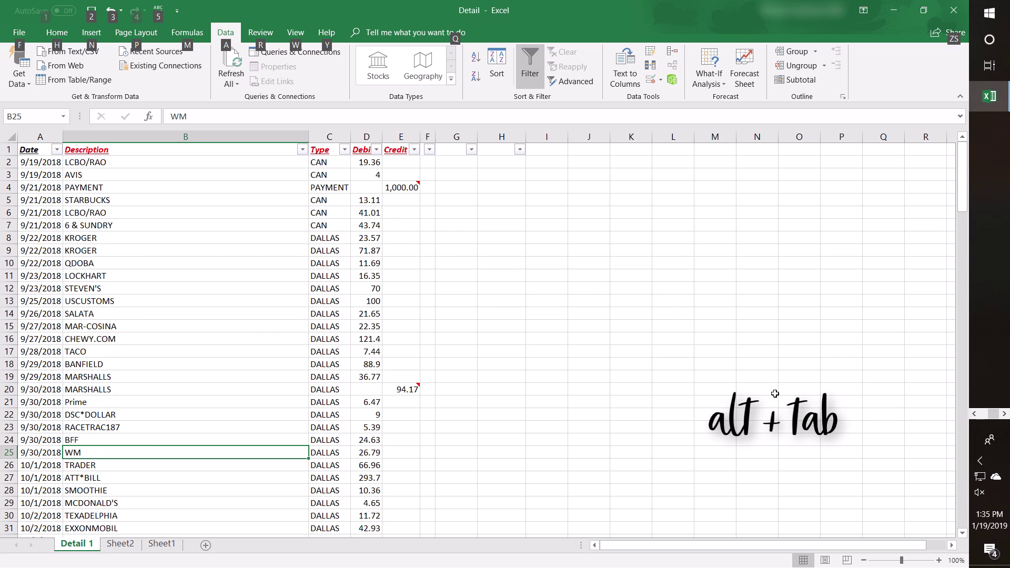
key(alt+Tab)
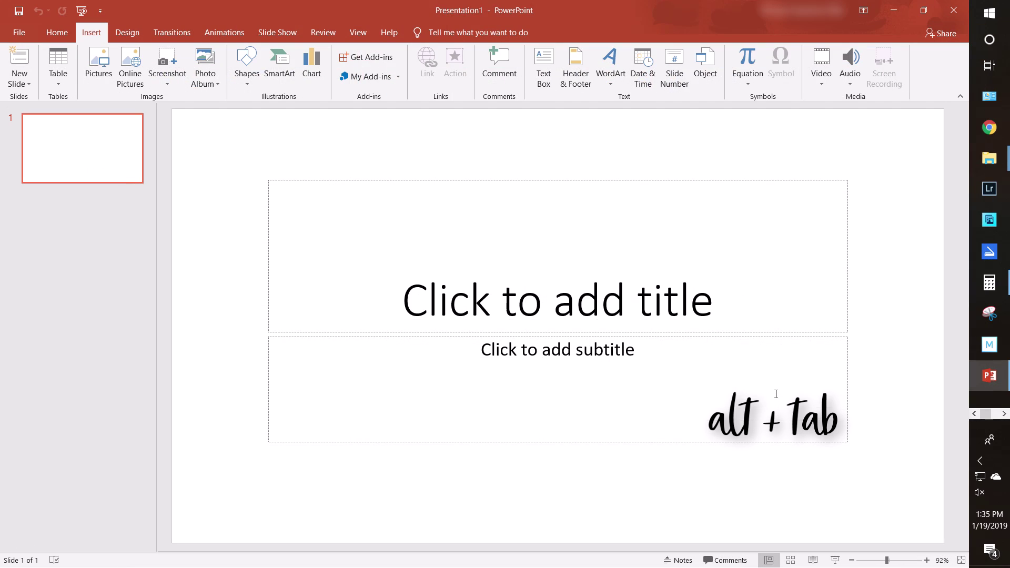
Step: Cycle through the open windows from PowerPoint and switch to Calculator
key(alt+Tab)
key(alt+Tab)
key(alt+Tab)
key(alt+Tab)
key(alt+Tab)
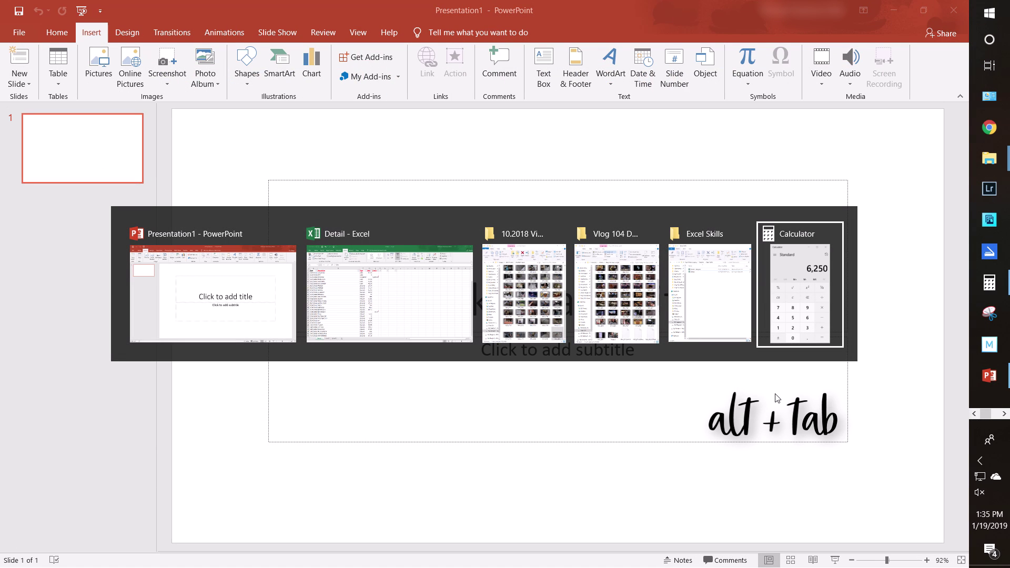
key(alt)
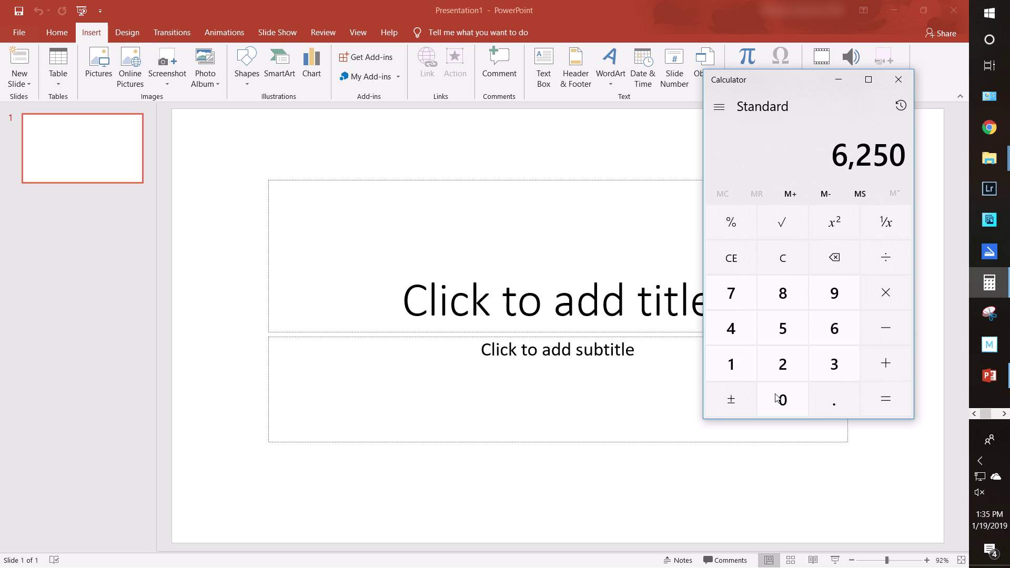
Step: Cycle through the open windows from Calculator and return to the Detail workbook in Excel
key(alt+Tab)
key(Tab)
key(Tab)
key(Tab)
key(Tab)
key(Tab)
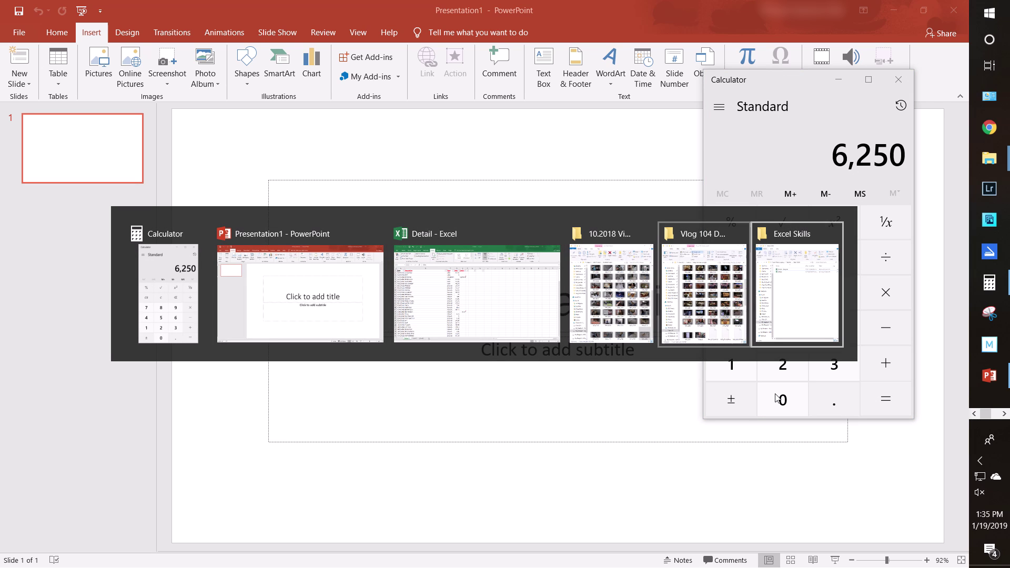
key(Tab)
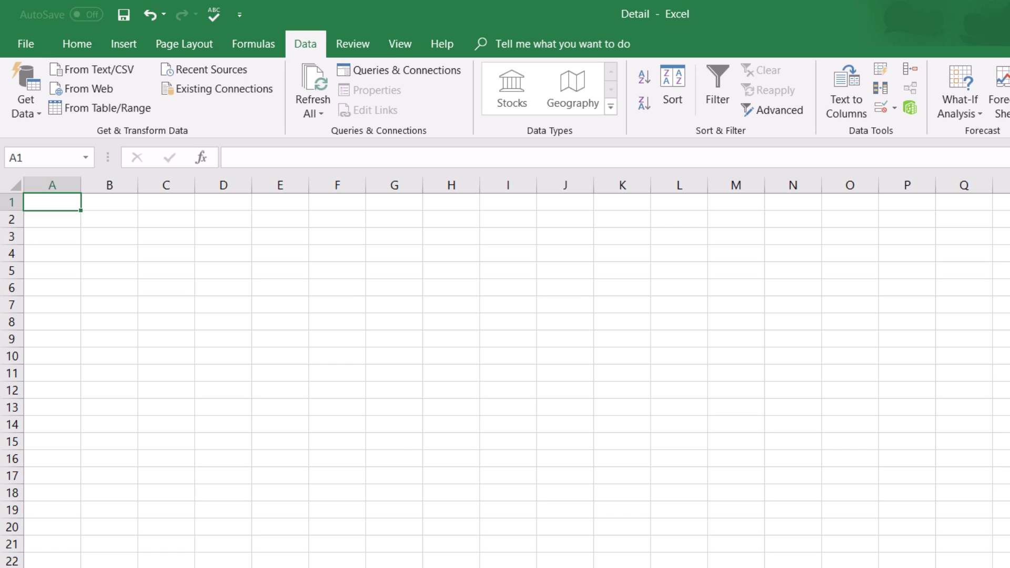
Step: Use Go To Special on the blank sheet with the Visible cells only option
key(F5)
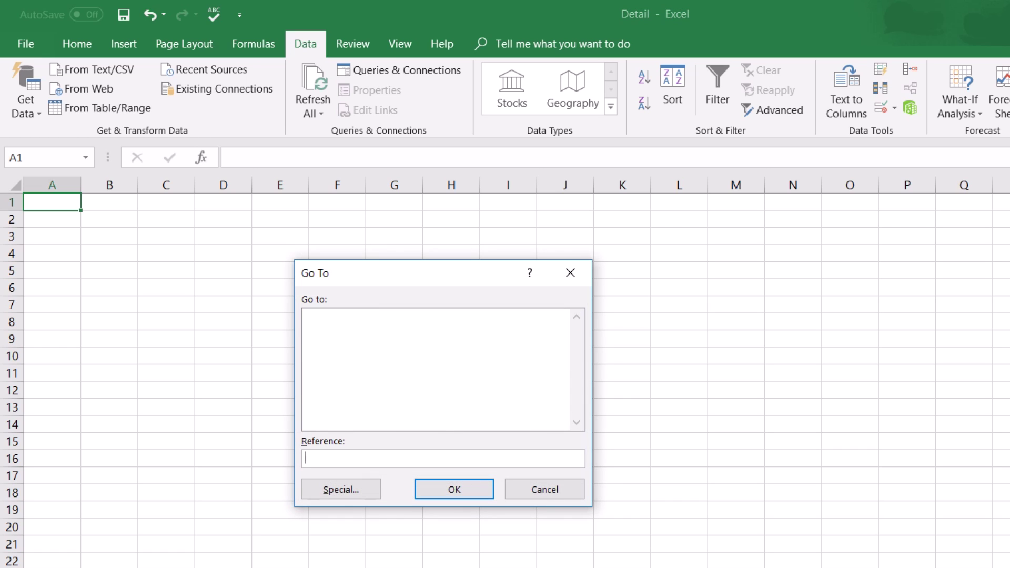
click(339, 492)
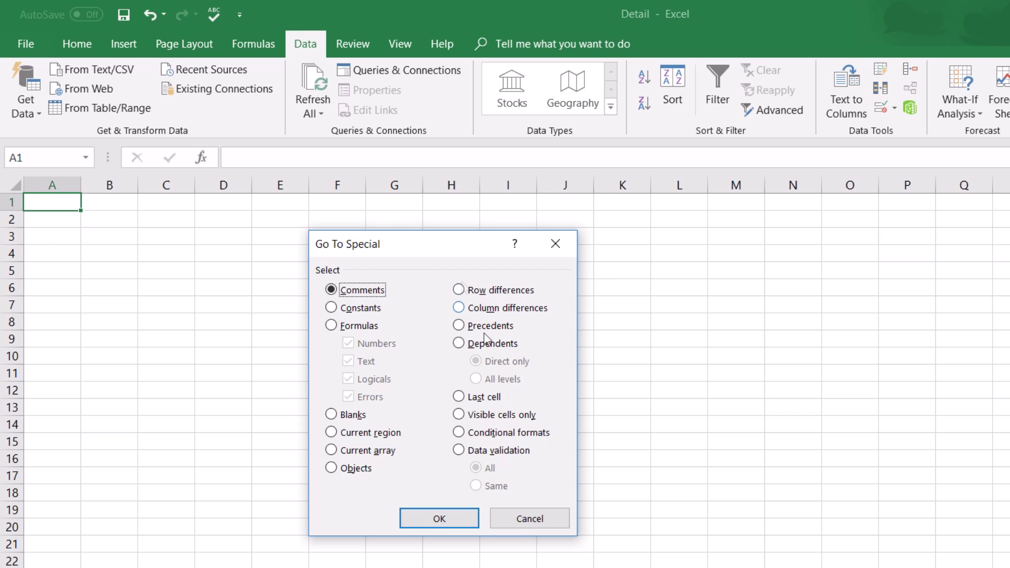
key(alt+y)
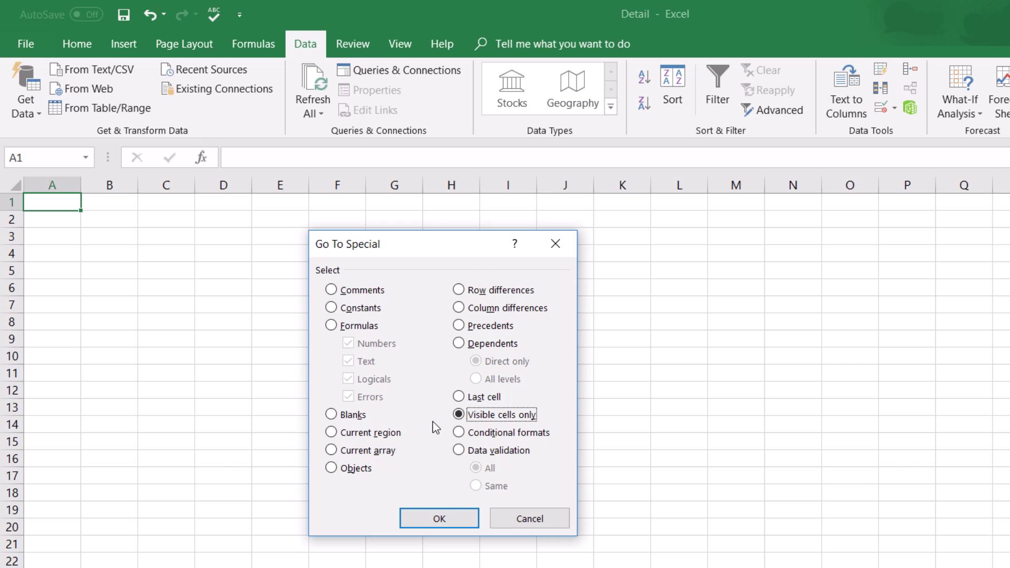
key(Return)
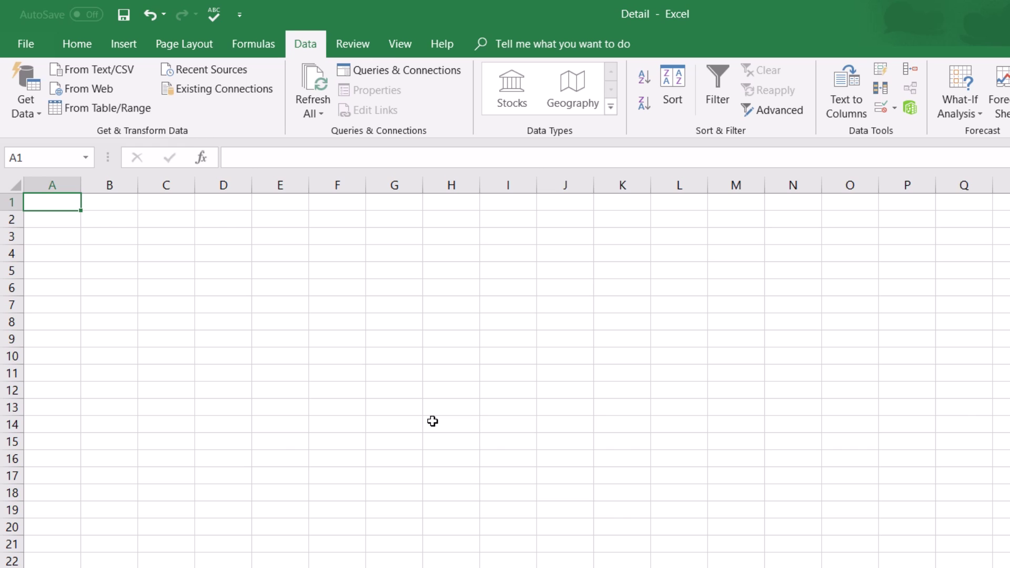
Step: Paste the copied rows starting at A1 of the blank sheet and autofit all column widths
key(ctrl+v)
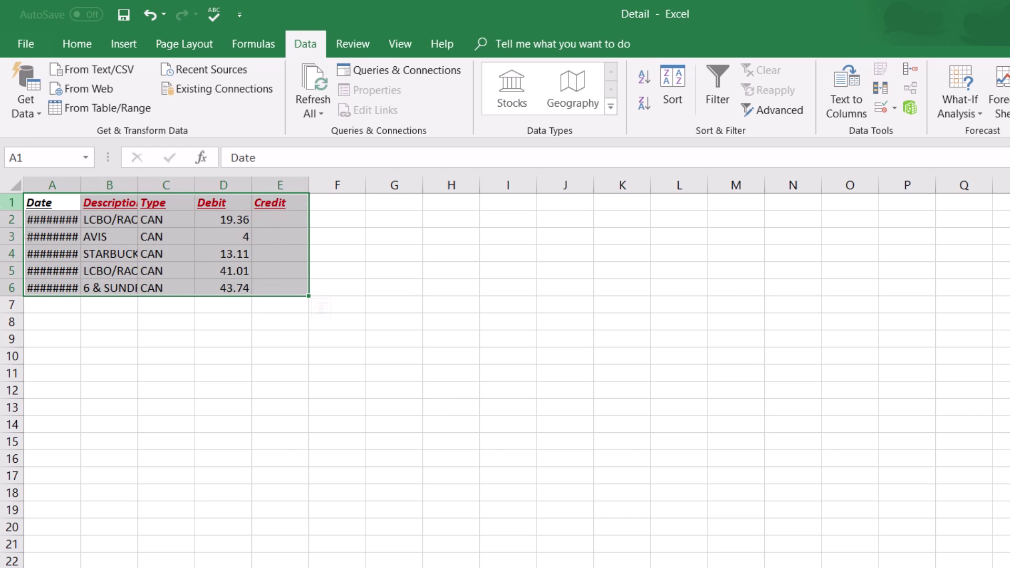
click(13, 186)
double_click(80, 185)
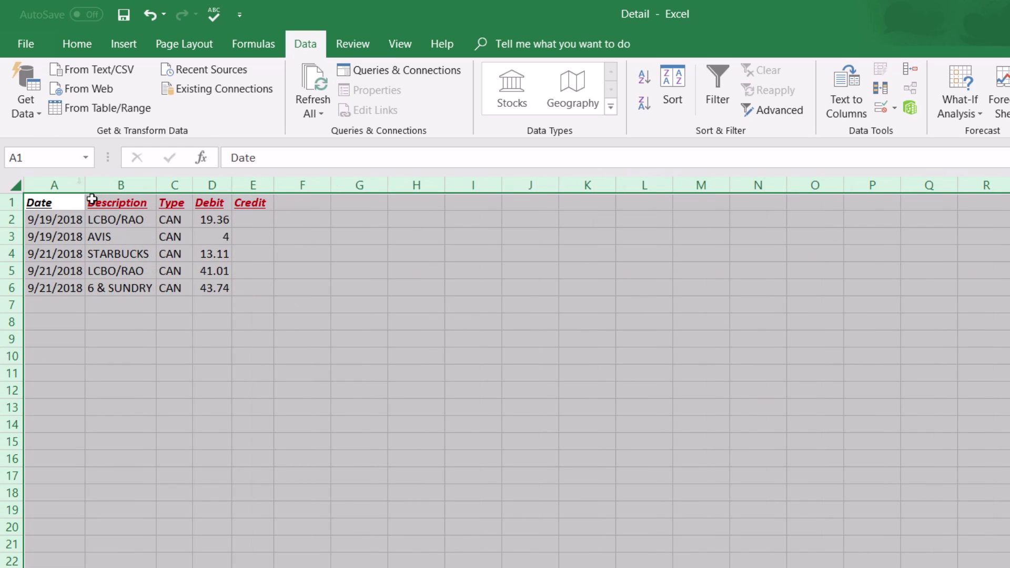
click(205, 369)
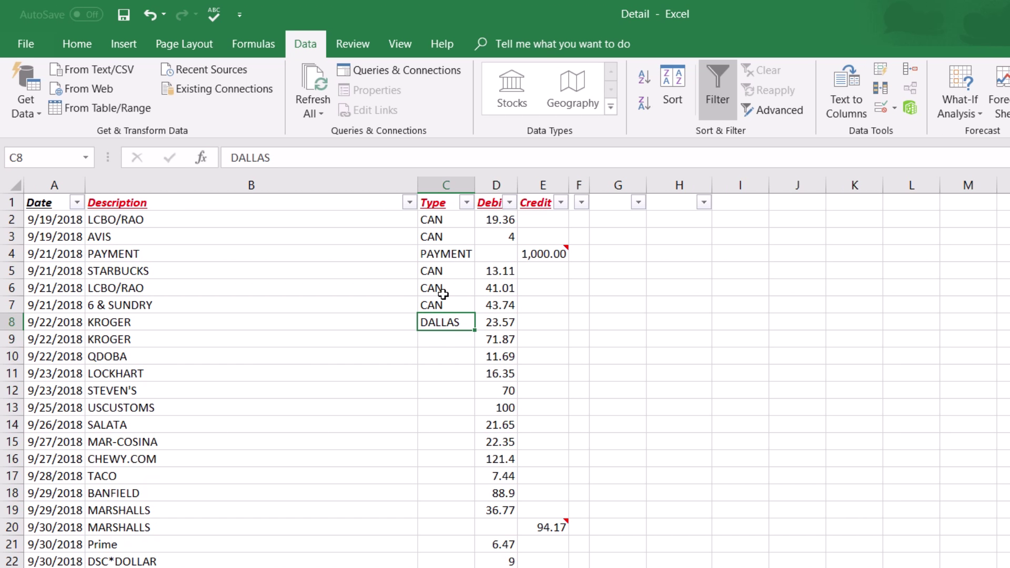
Step: Fill DALLAS from cell C8 down into C9 in the Type column
key(Down)
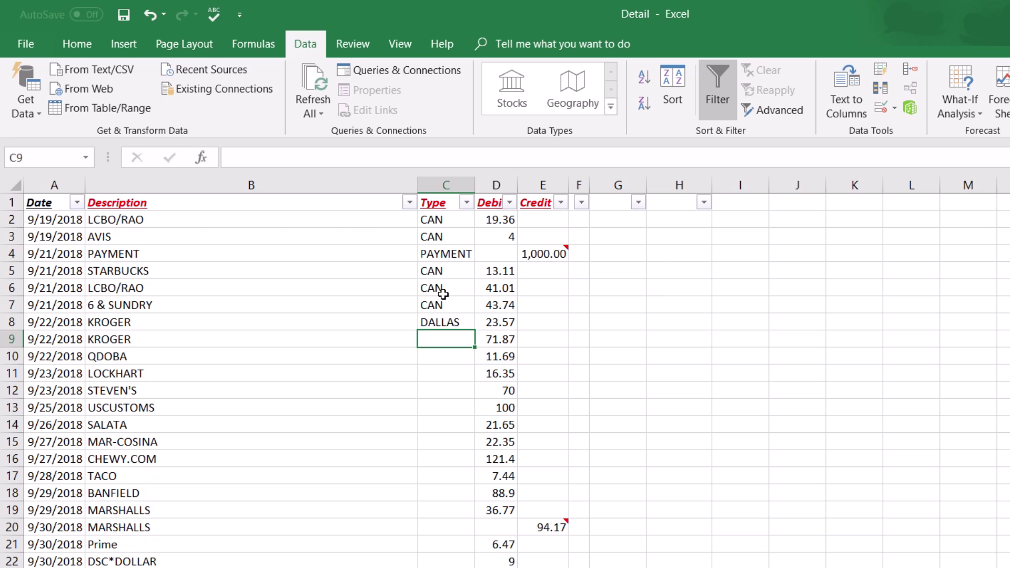
key(Up)
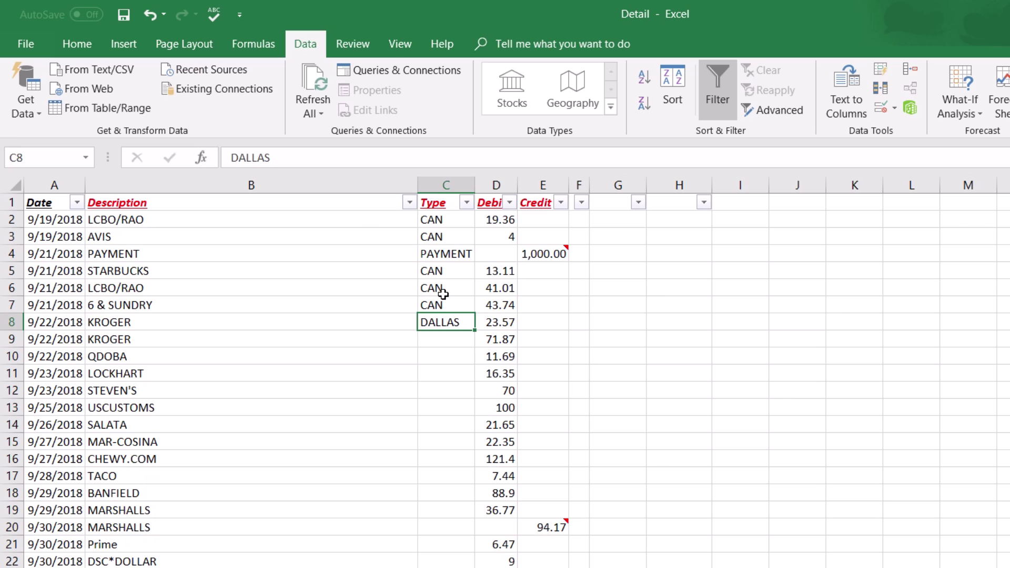
key(Down)
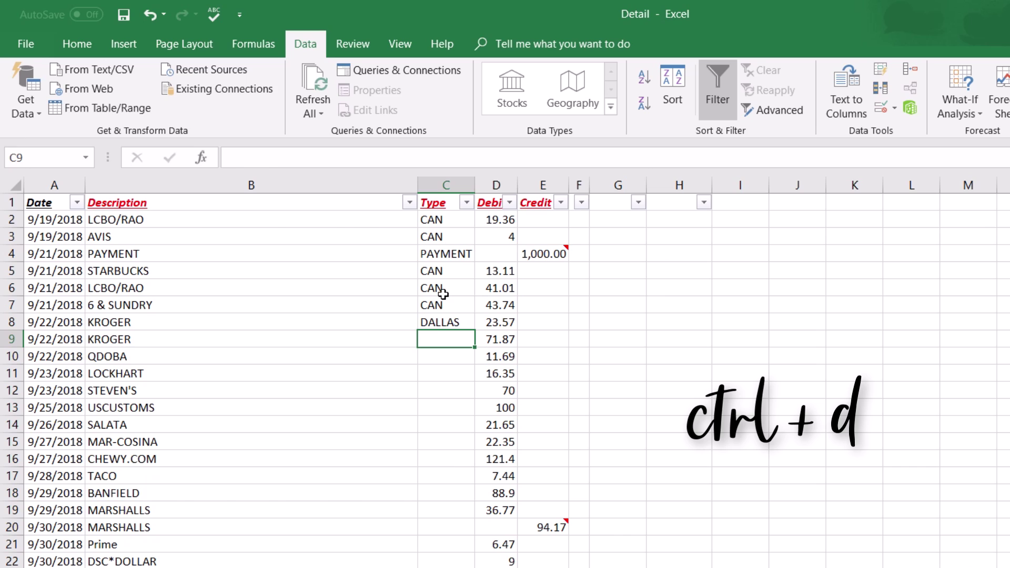
key(ctrl+d)
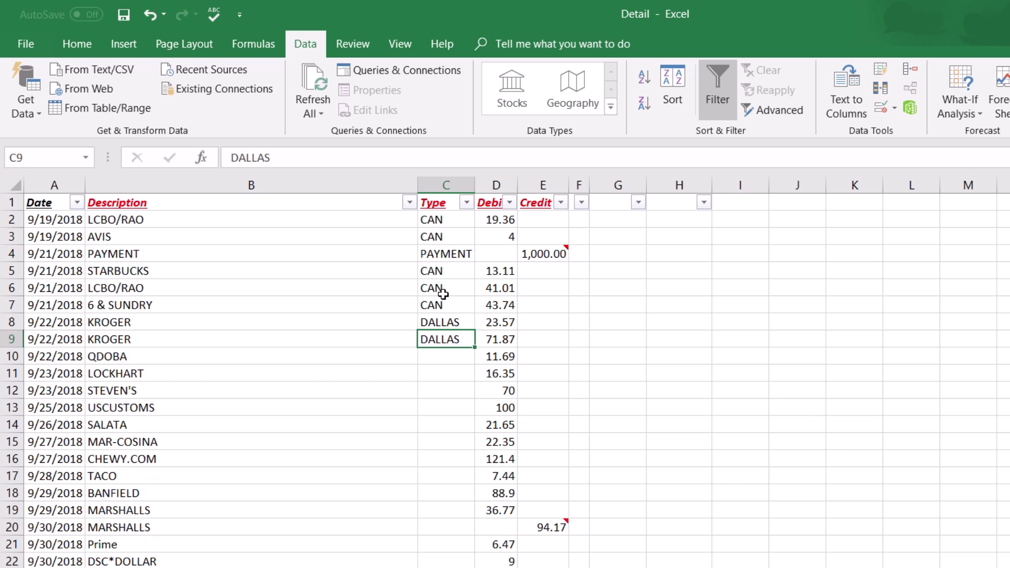
Step: Look over the gap in the Type column by jumping to its next filled cell, and return to C10
key(Down)
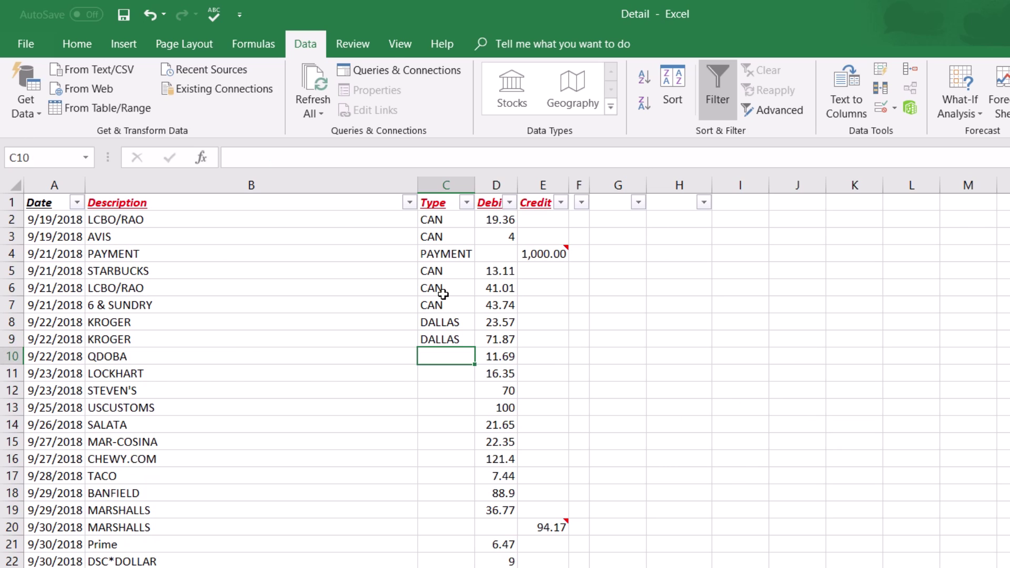
key(Down)
key(Up)
key(Up)
key(Up)
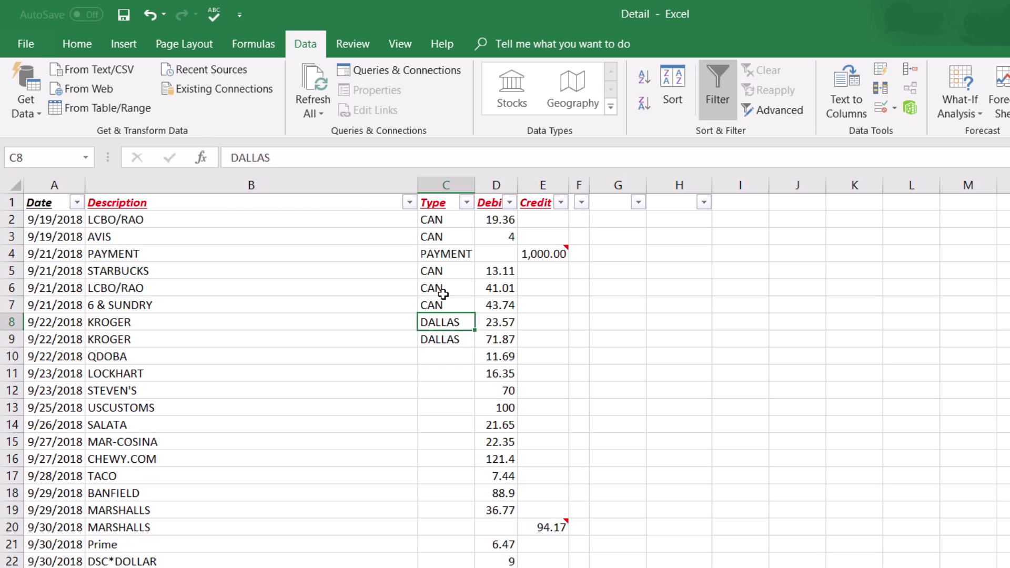
key(Down)
key(Down)
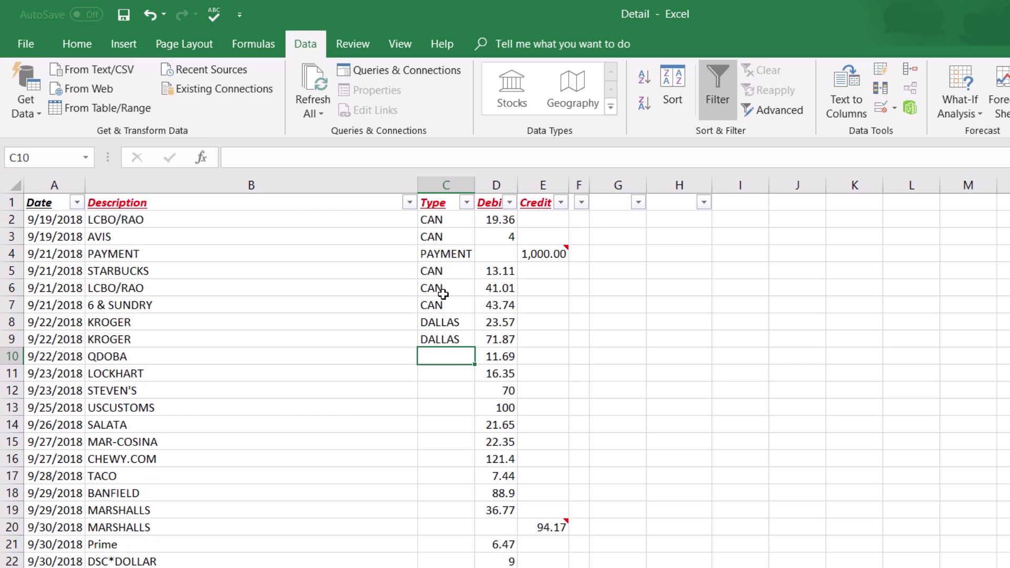
key(ctrl+Down)
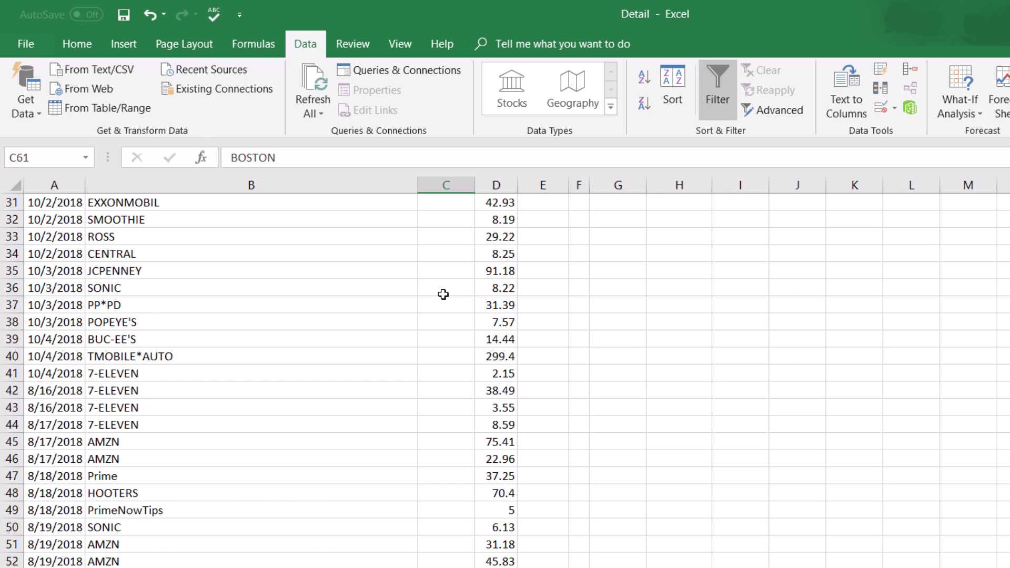
key(Up)
key(ctrl+Up)
scroll(443, 295, up, 1)
key(Down)
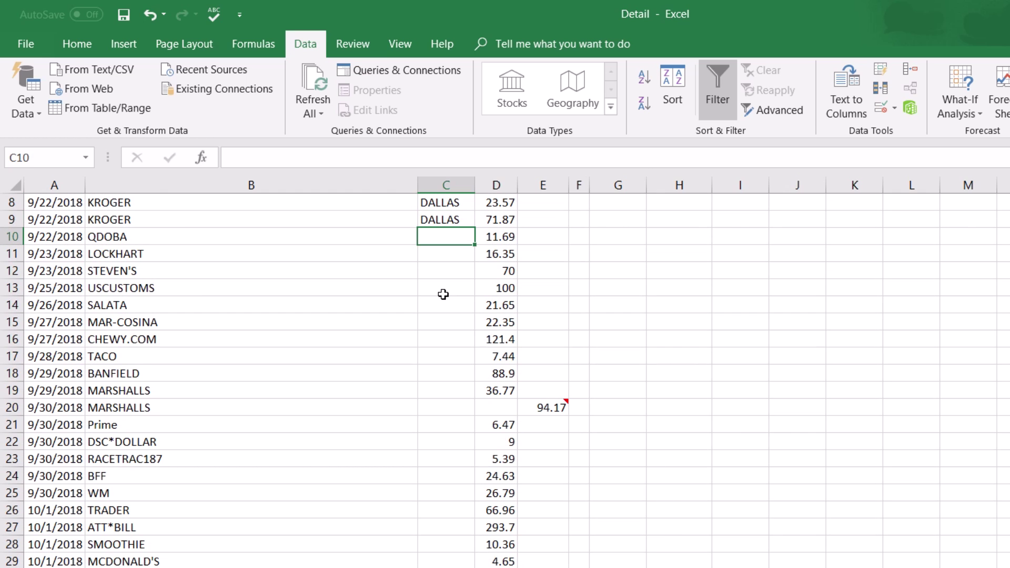
Step: Try to select the Type column from C10 down to the next filled cell
key(Down)
key(Down)
key(Down)
key(Down)
key(Down)
key(Down)
key(Up)
key(Up)
key(Up)
key(Up)
key(Up)
key(Up)
key(ctrl+shift+Down)
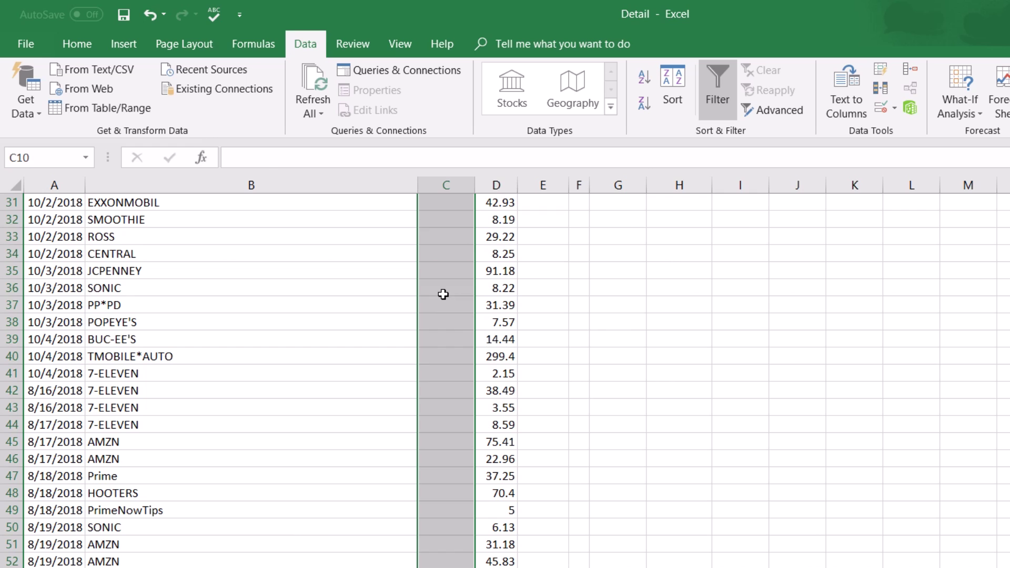
key(Up)
scroll(444, 295, up, 1)
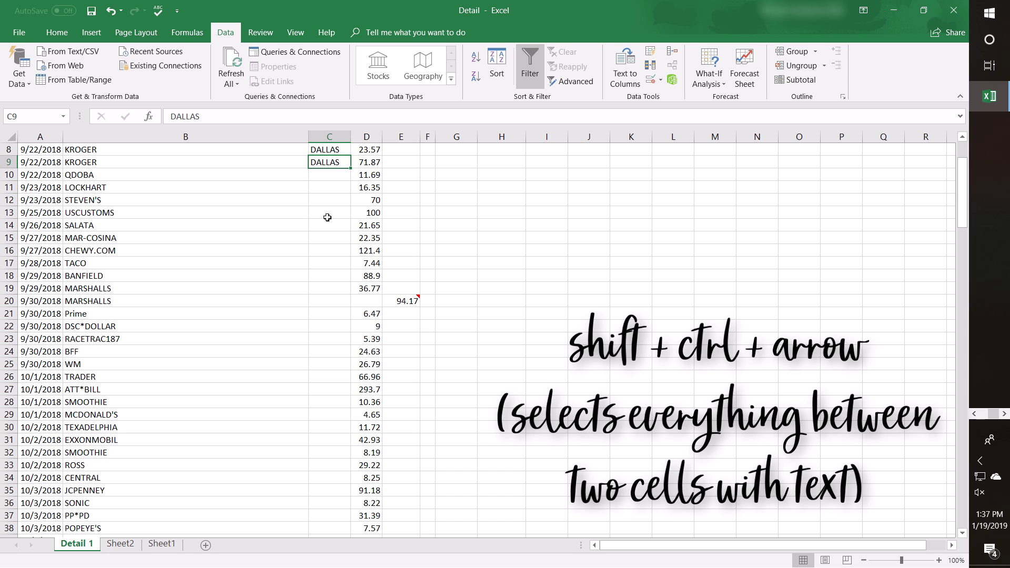
Step: Fill DALLAS from C9 down through C60, stopping just above the BOSTON entry
key(ctrl+shift+Down)
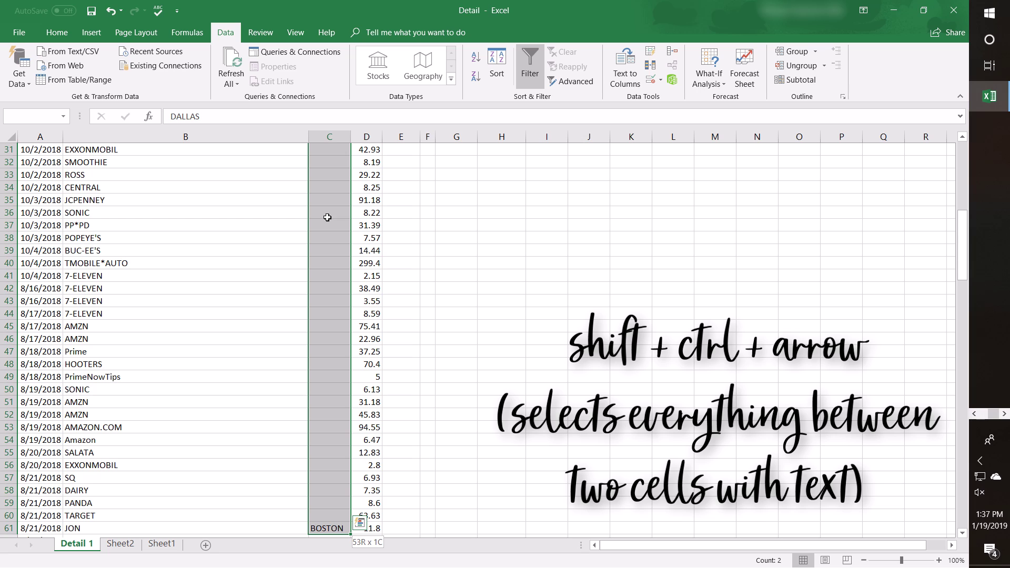
key(shift+Up)
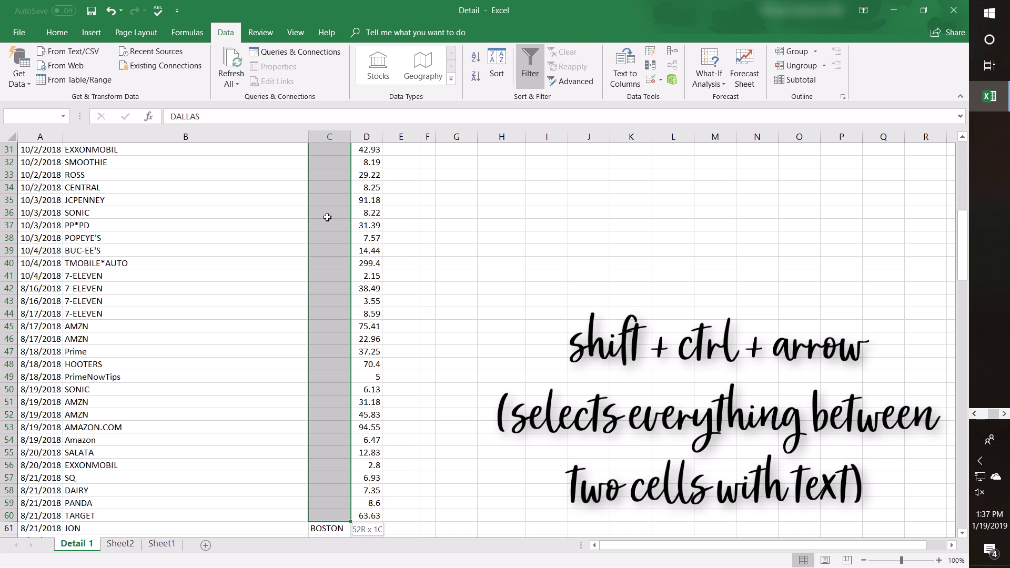
scroll(329, 222, up, 10)
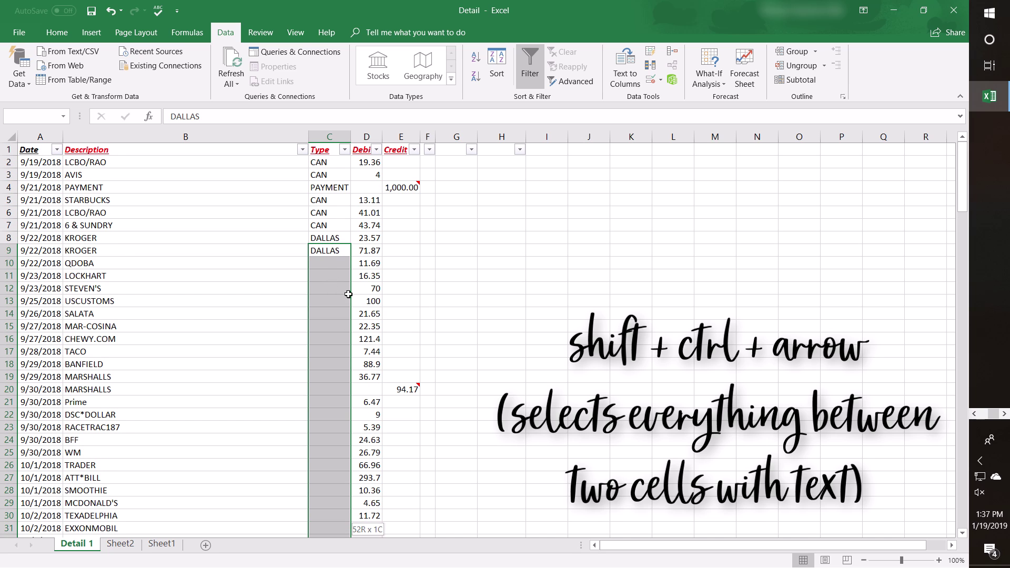
key(ctrl+d)
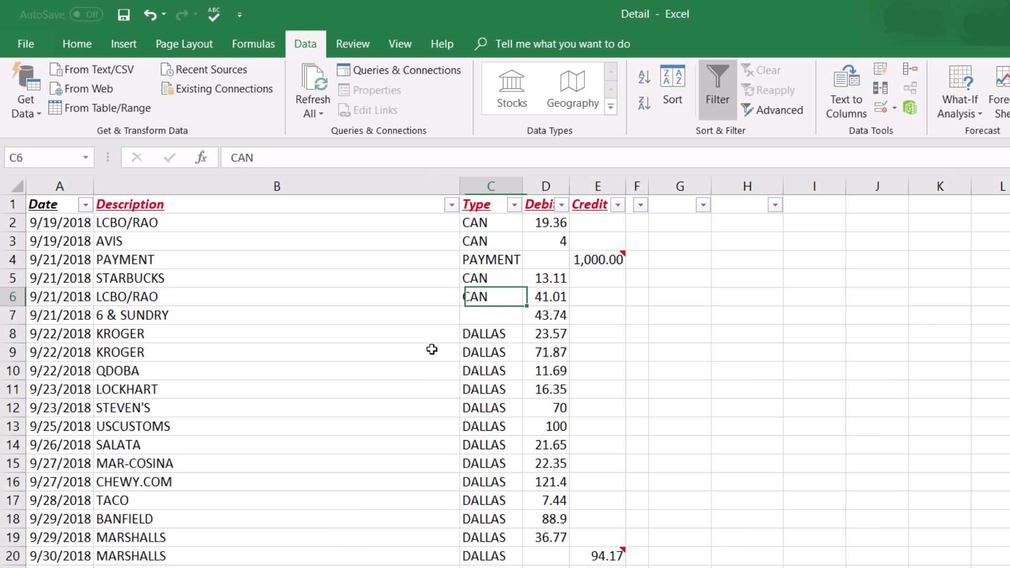
Step: Enter CAN in cell C7 of the Type column
key(Down)
text(CAN)
key(Tab)
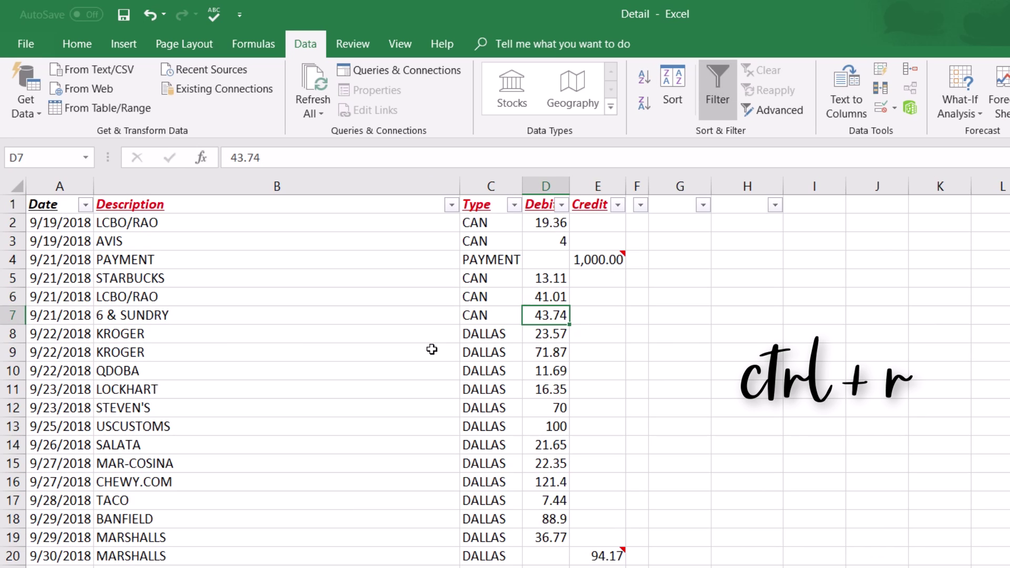
Step: Try to fill cell E6 rightward from the neighbouring Debit cell
key(Up)
key(Right)
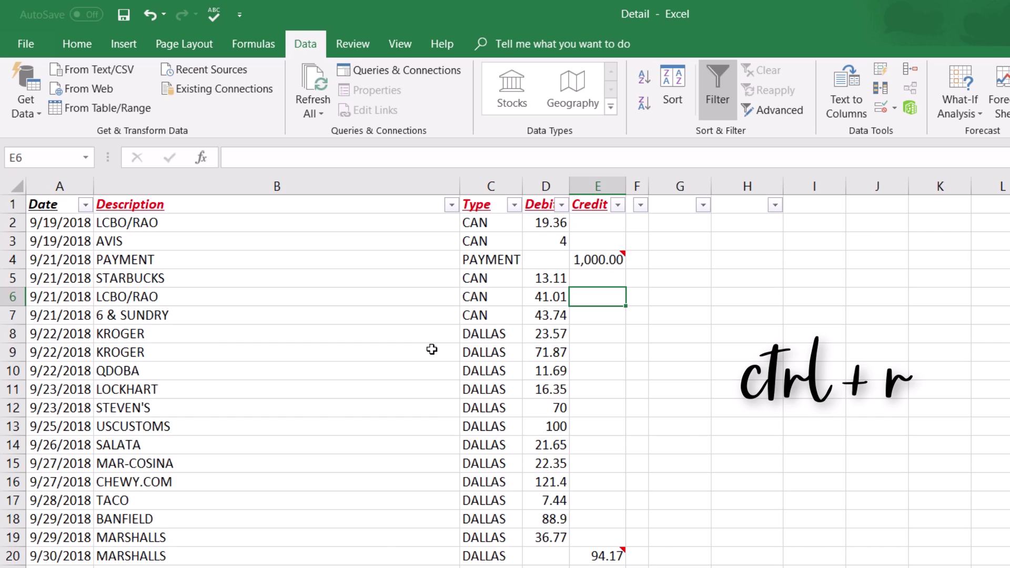
key(ctrl+r)
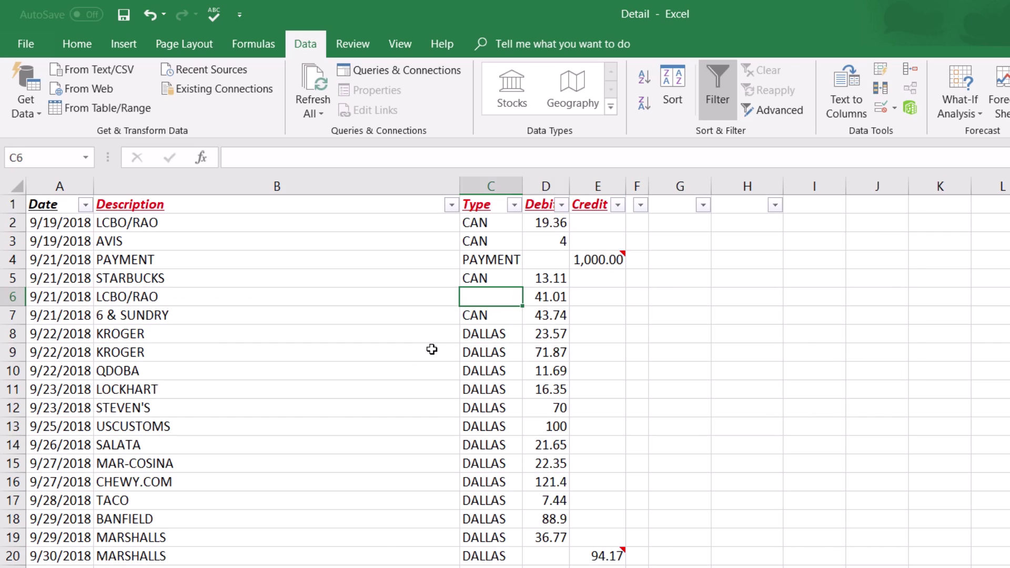
Step: Fill CAN from cell C5 down into C6
key(Right)
key(Left)
key(ctrl+d)
key(Right)
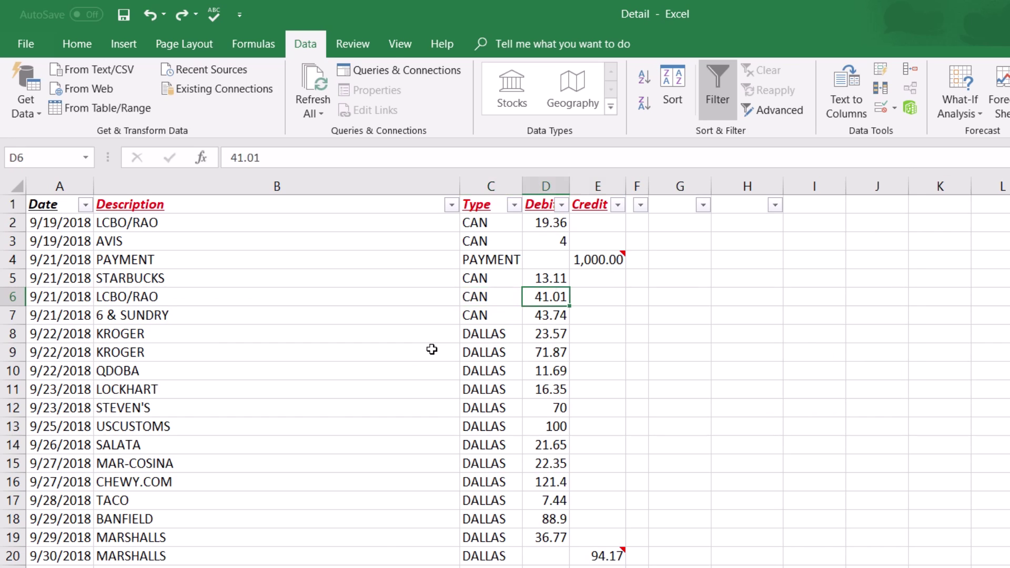
key(Right)
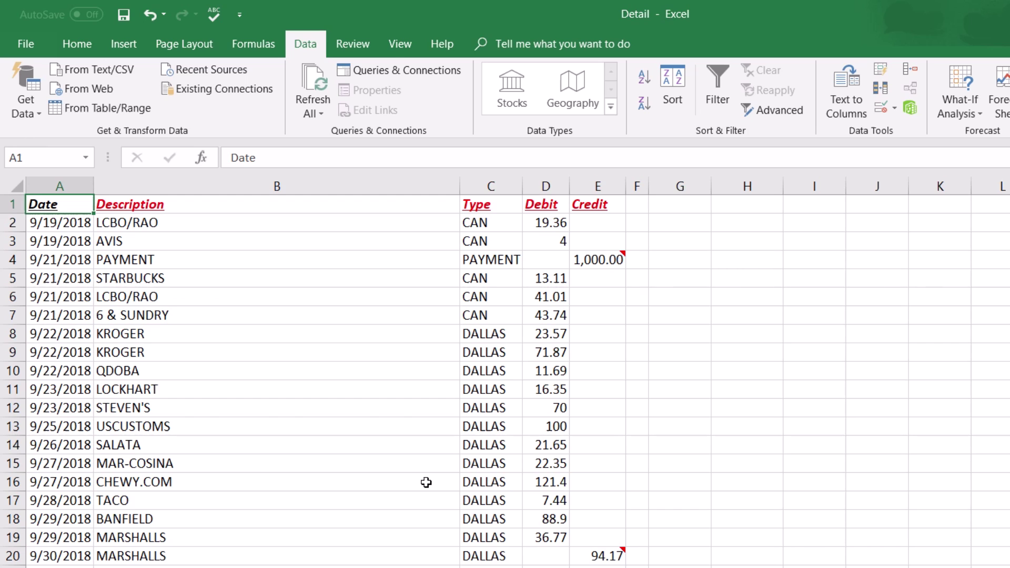
Step: Look through the transaction list, return to A1, and jump to the last used cell on the sheet
scroll(426, 482, down, 13)
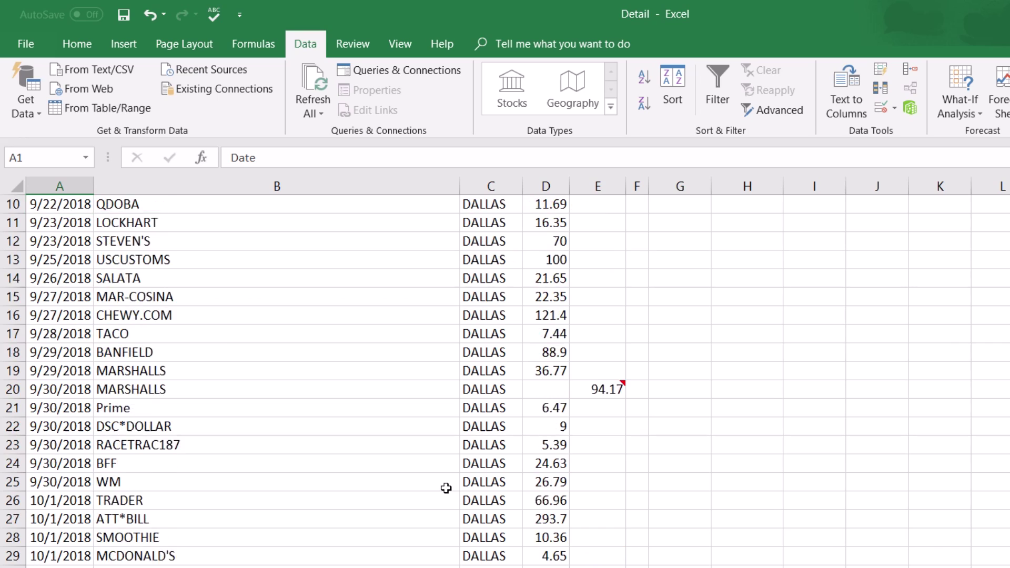
scroll(438, 480, down, 10)
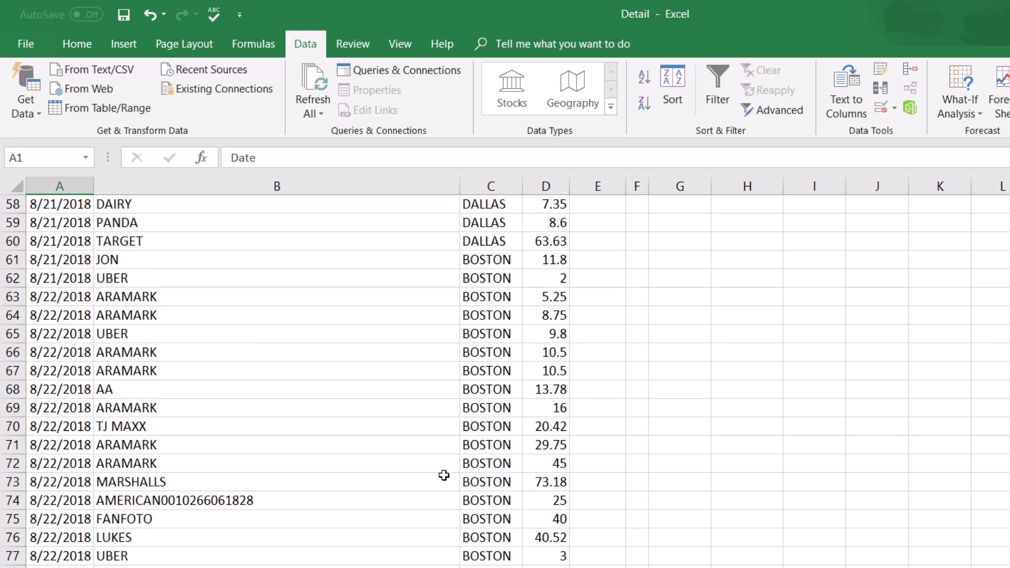
key(ctrl+Home)
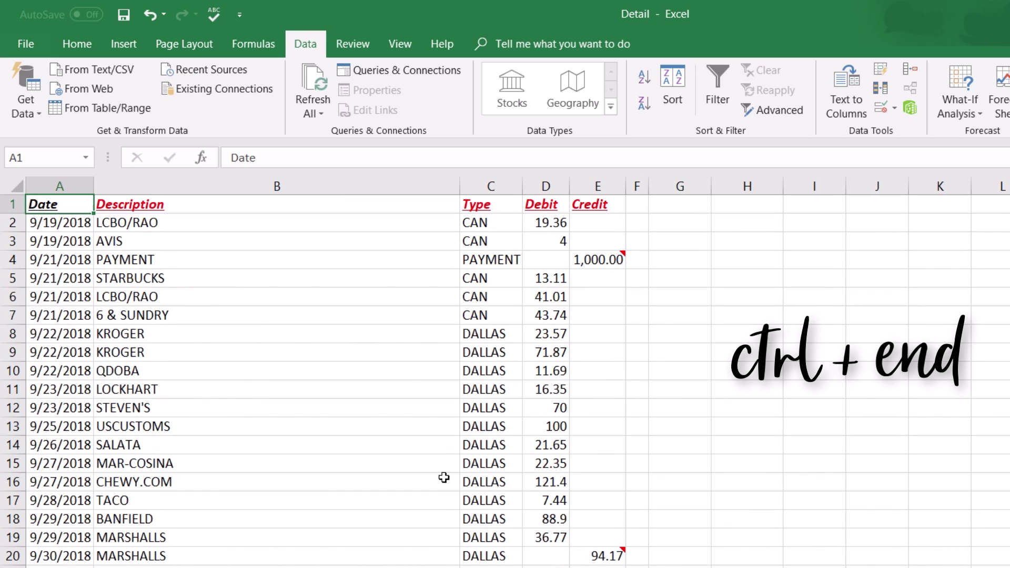
key(ctrl+End)
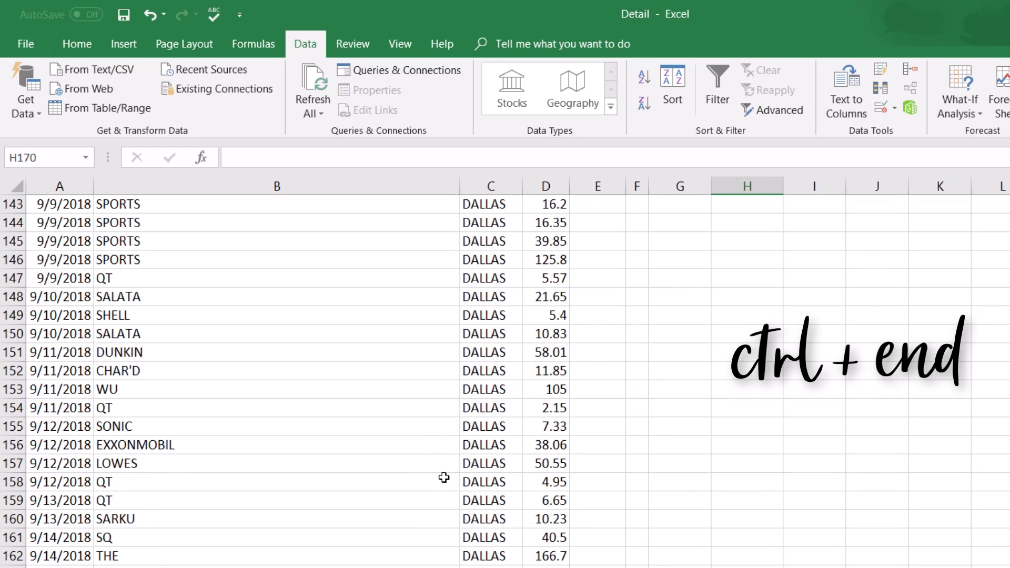
Step: Check the cells along the last data row, 170, and the row below it, ending on A171
key(Left)
key(Left)
key(Left)
key(Left)
key(Left)
key(Left)
key(Left)
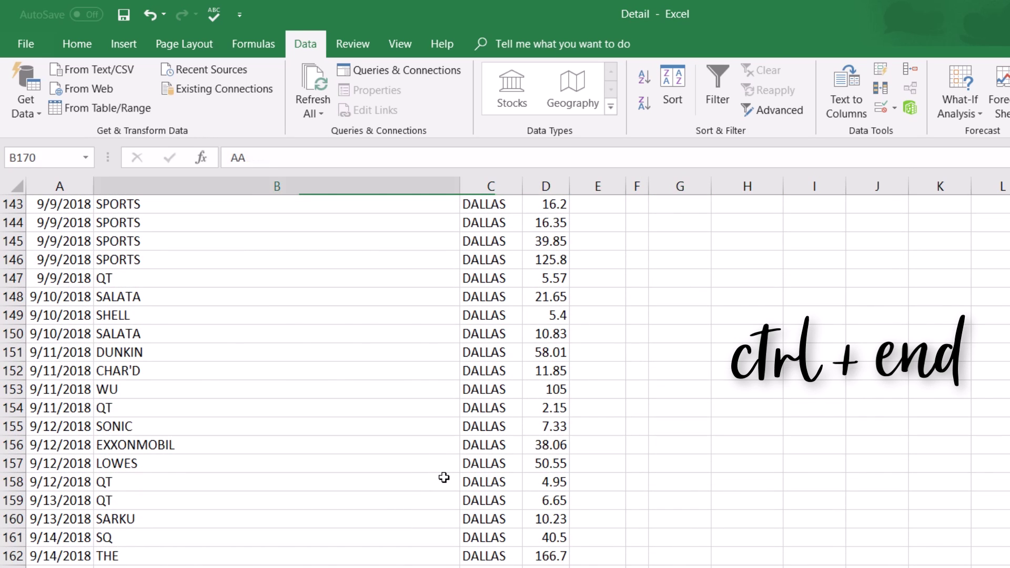
key(Down)
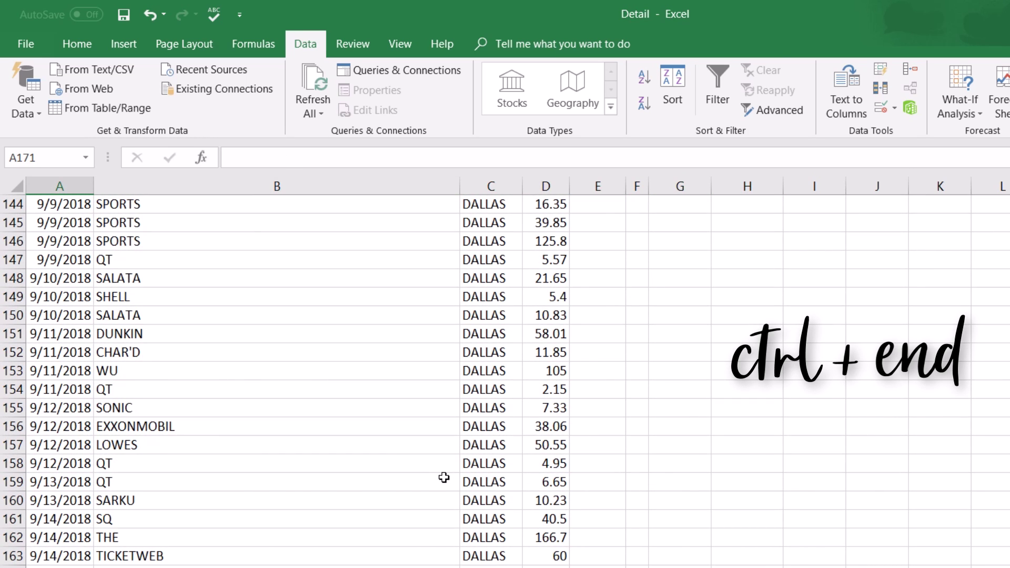
key(Right)
key(Right)
key(Right)
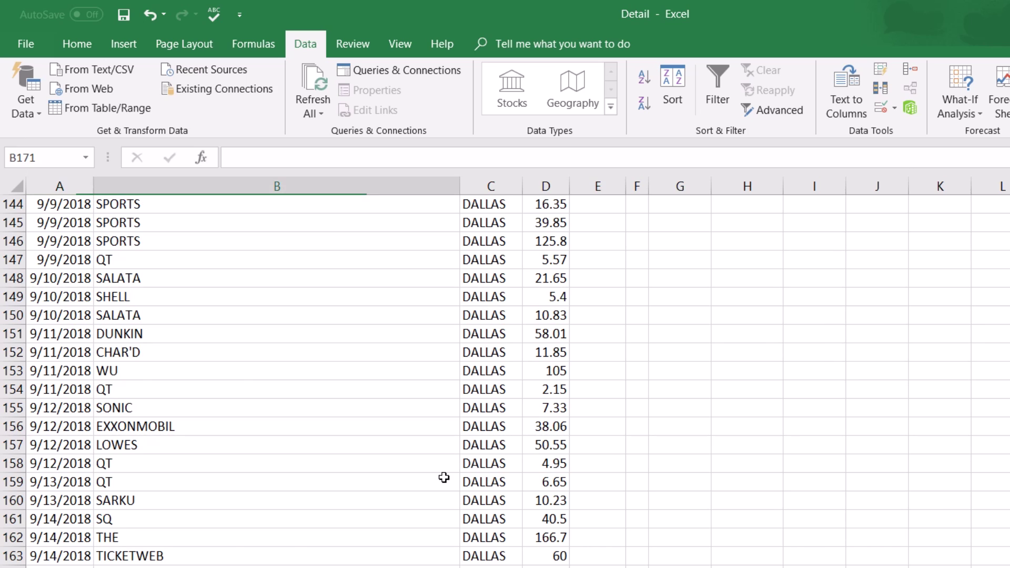
key(Left)
key(Left)
key(Left)
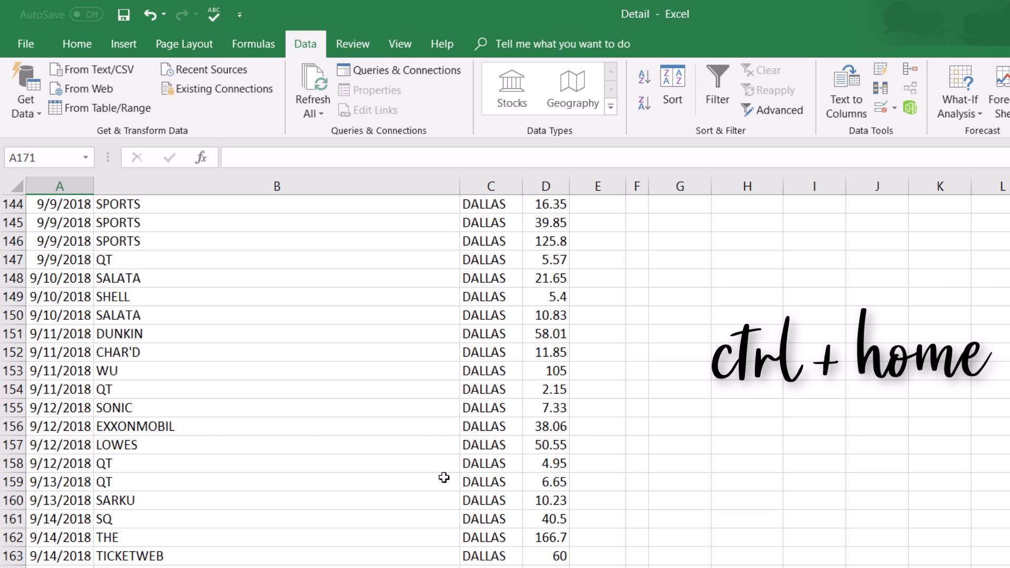
Step: Go back to A1, select the whole transaction table at once, look down to its last rows, and return to A1
key(ctrl+Home)
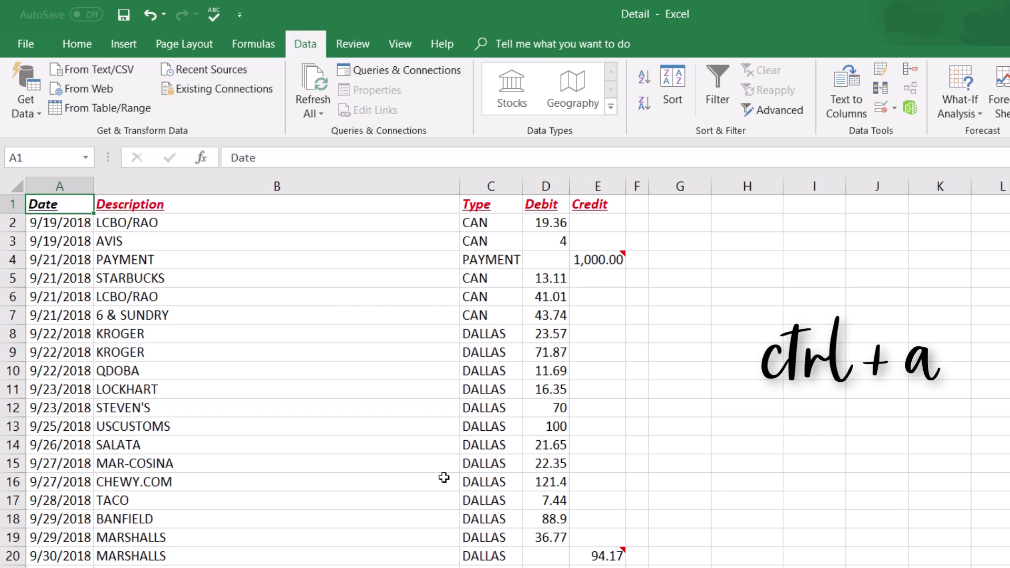
key(ctrl+a)
scroll(444, 478, down, 20)
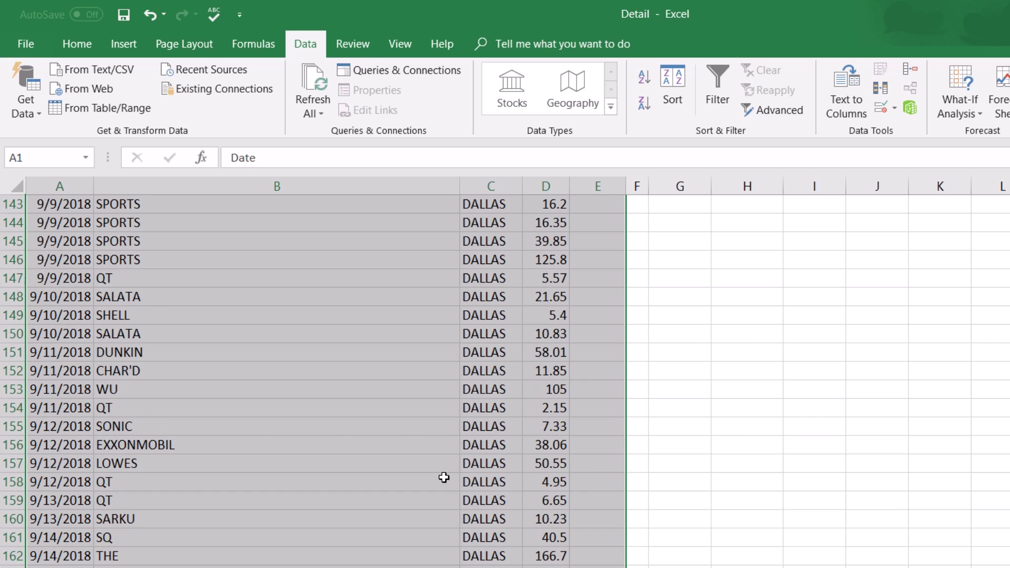
key(ctrl+Home)
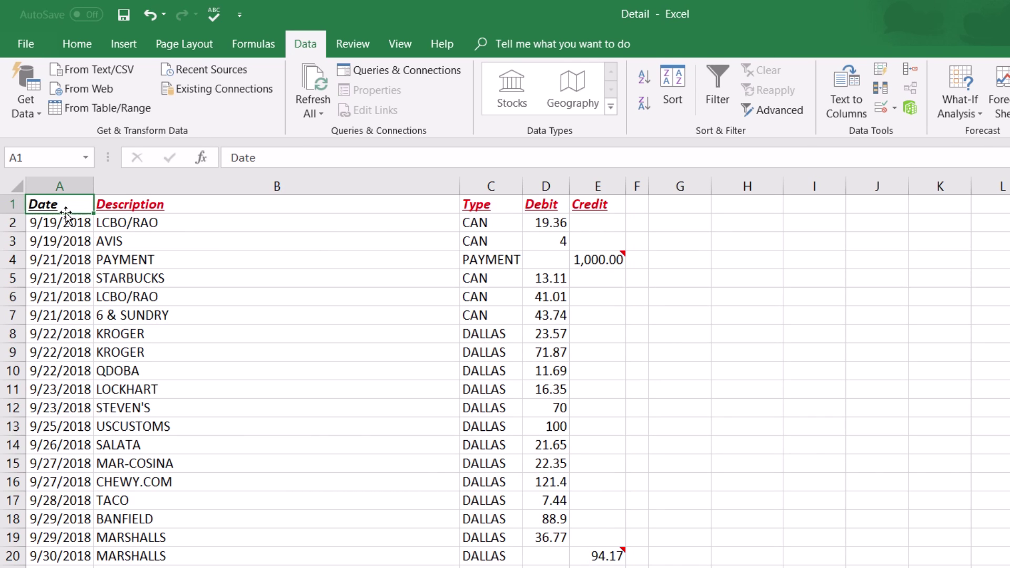
Step: Select the table manually from A1 across to column E and down through the data rows, and return to A1
mouse_move(83, 210)
mouse_down()
mouse_move(352, 399)
mouse_move(577, 442)
mouse_up()
mouse_move(570, 493)
mouse_down()
mouse_move(579, 558)
mouse_move(605, 567)
mouse_up()
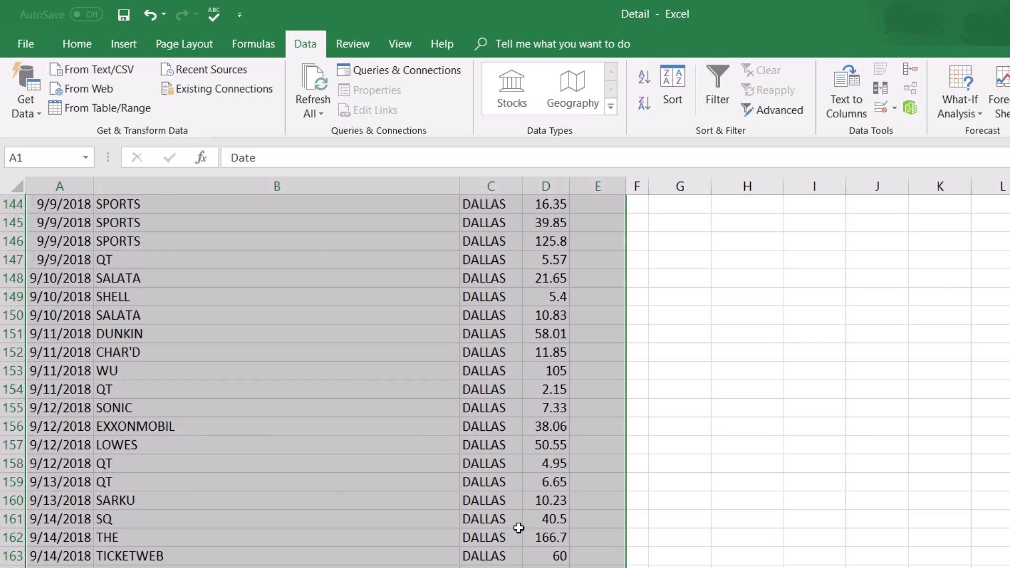
key(ctrl+Home)
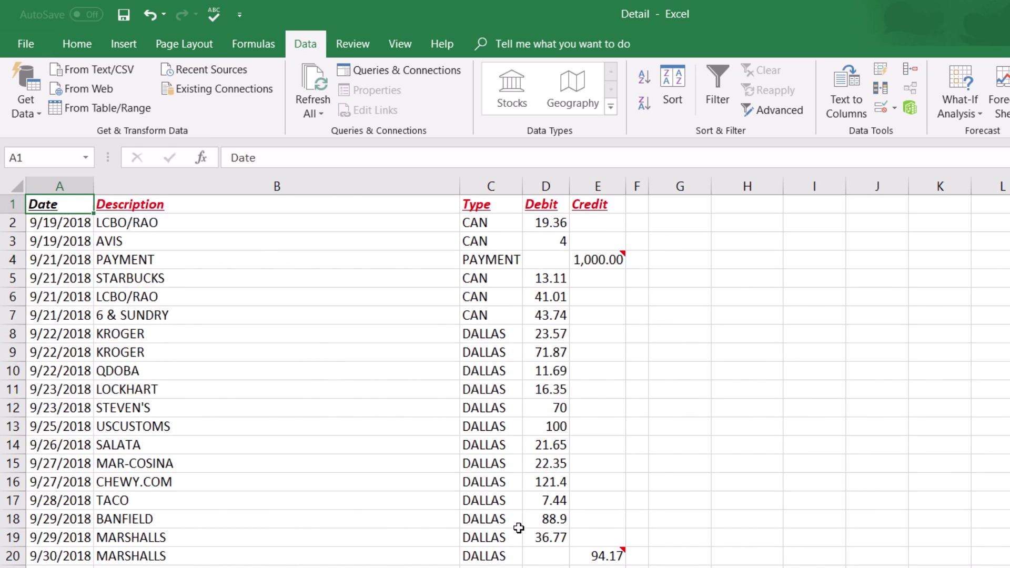
Step: From A1, extend the selection across the header row to Credit and down to the end of the transaction data
key(ctrl+shift+Right)
key(ctrl+shift+Down)
key(ctrl+Home)
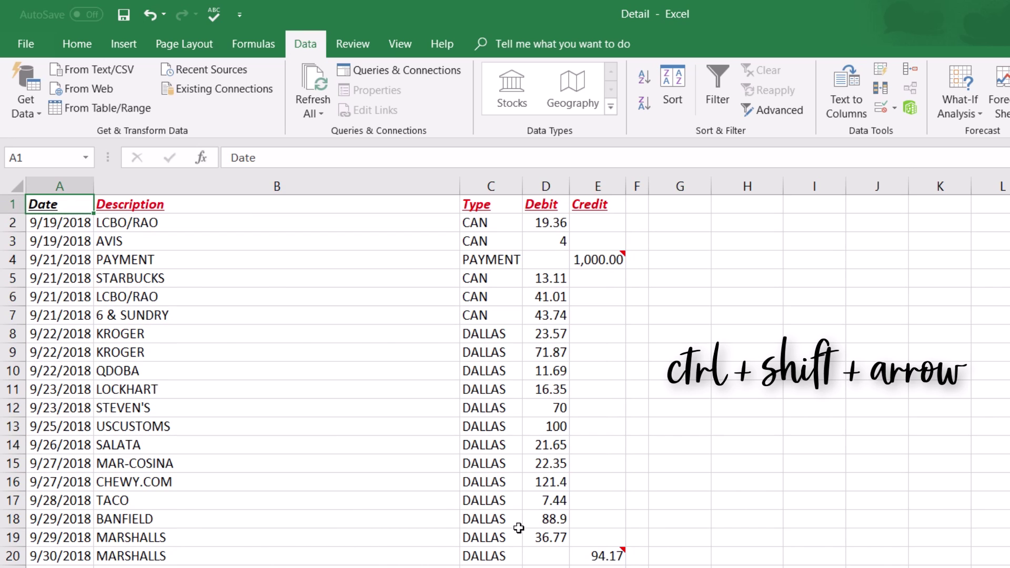
key(ctrl+shift+Right)
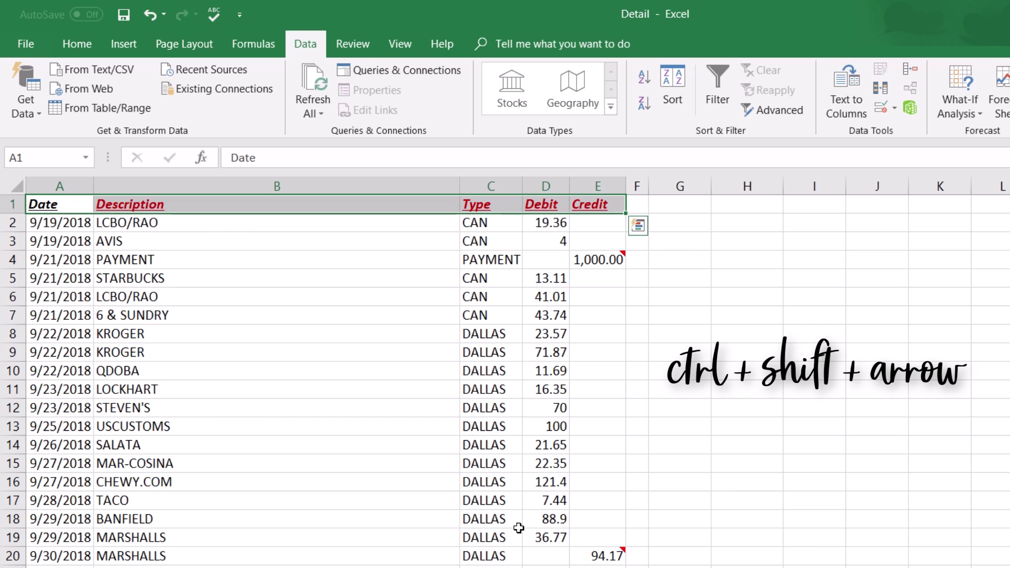
key(ctrl+shift+Down)
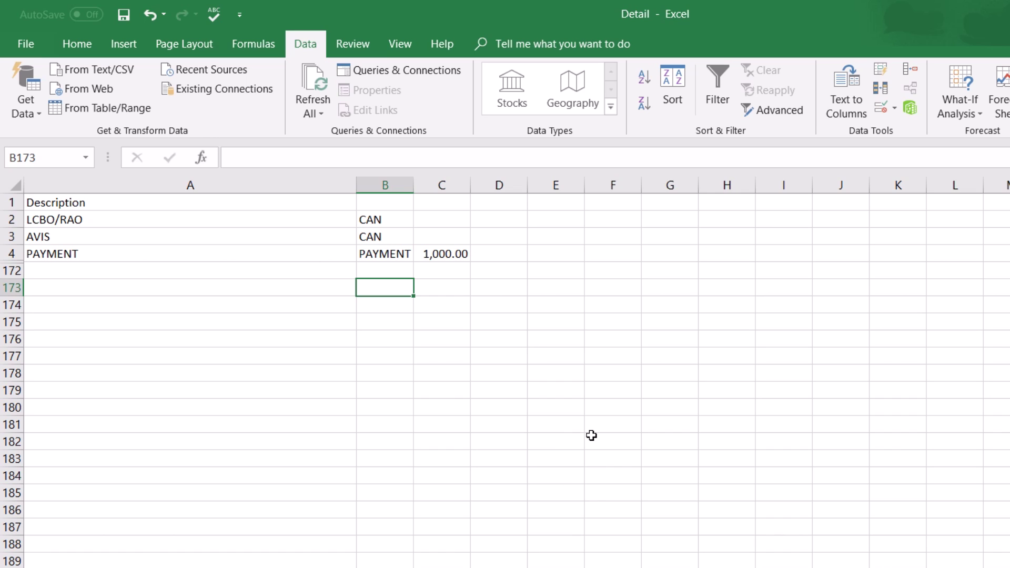
Step: Inspect the formula in C4 on Sheet1, look up its source cell E4 on the Detail 1 sheet, and return to C4
click(444, 254)
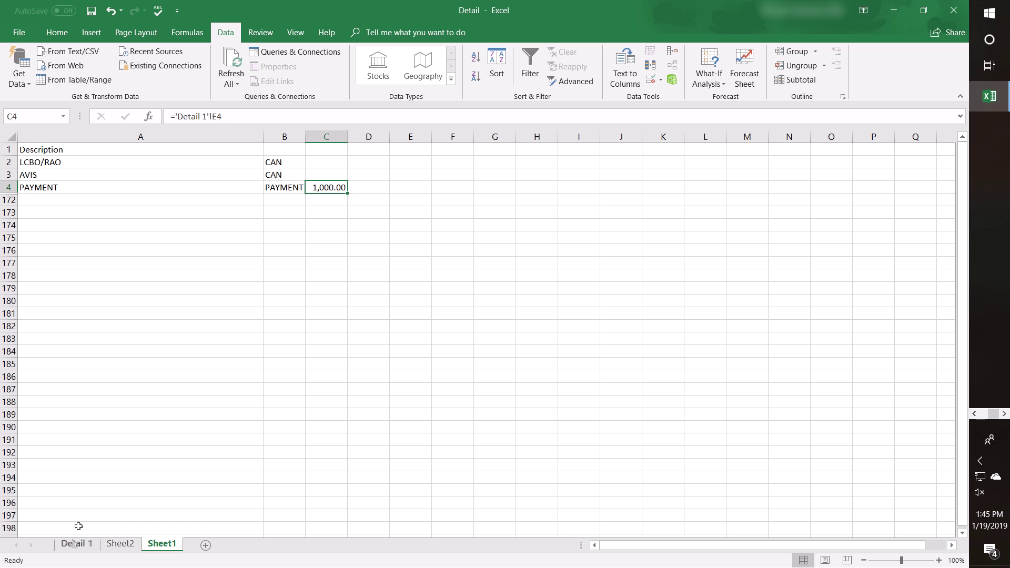
click(74, 543)
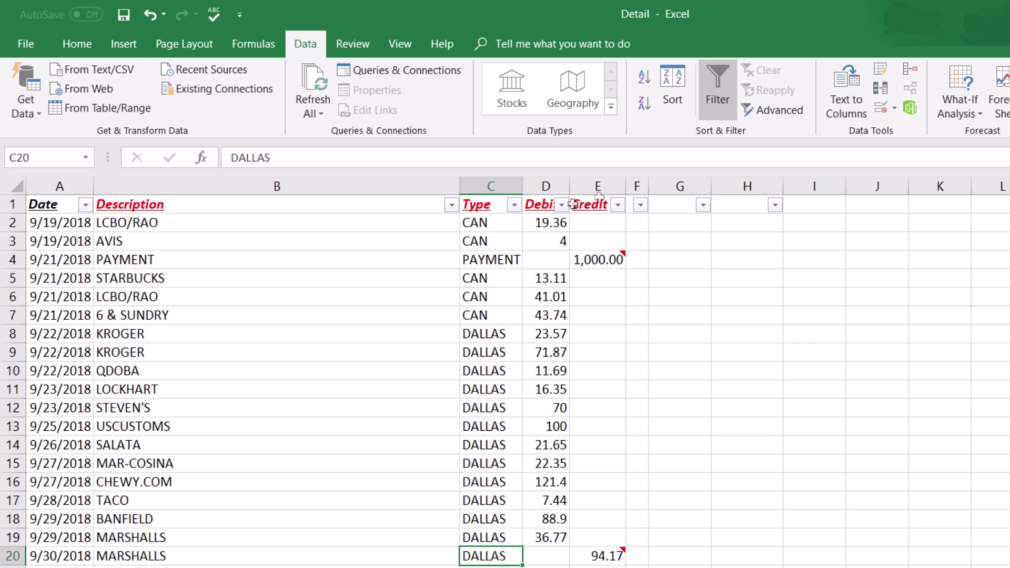
click(585, 260)
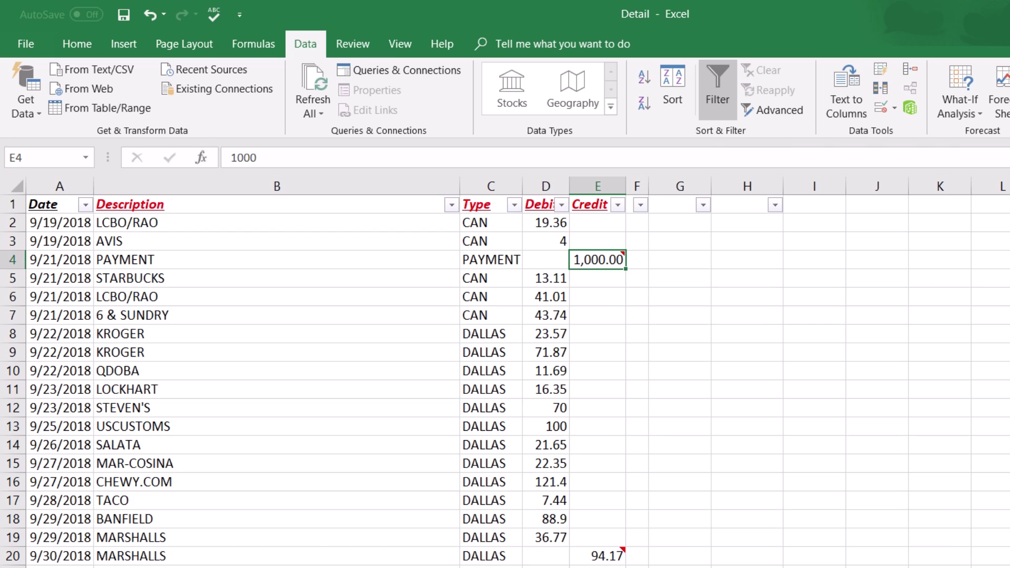
key(Return)
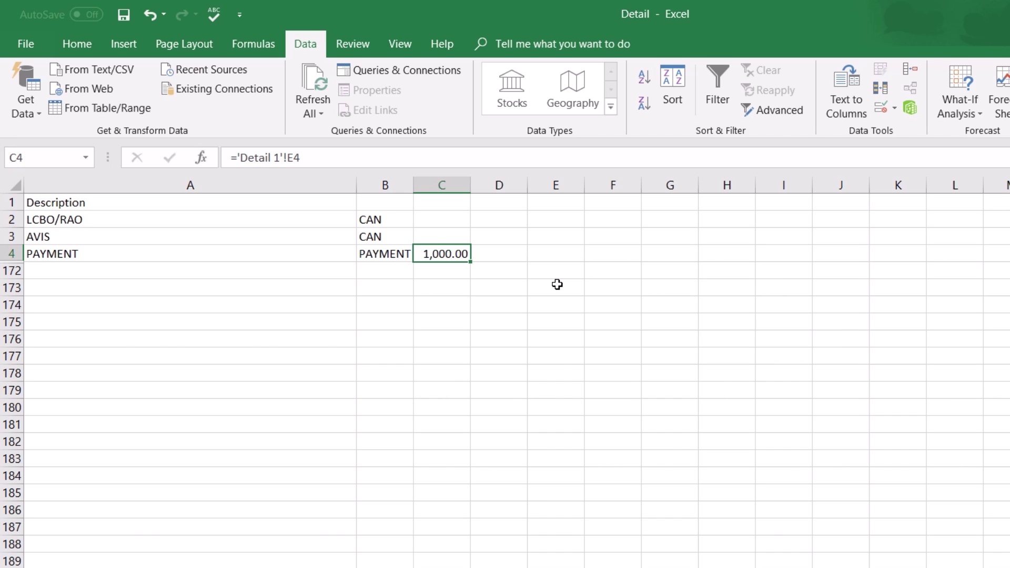
Step: Jump from the linked cell C4 on Sheet1 straight to its precedent cell on Detail 1, and go back to C4
key(ctrl+bracketleft)
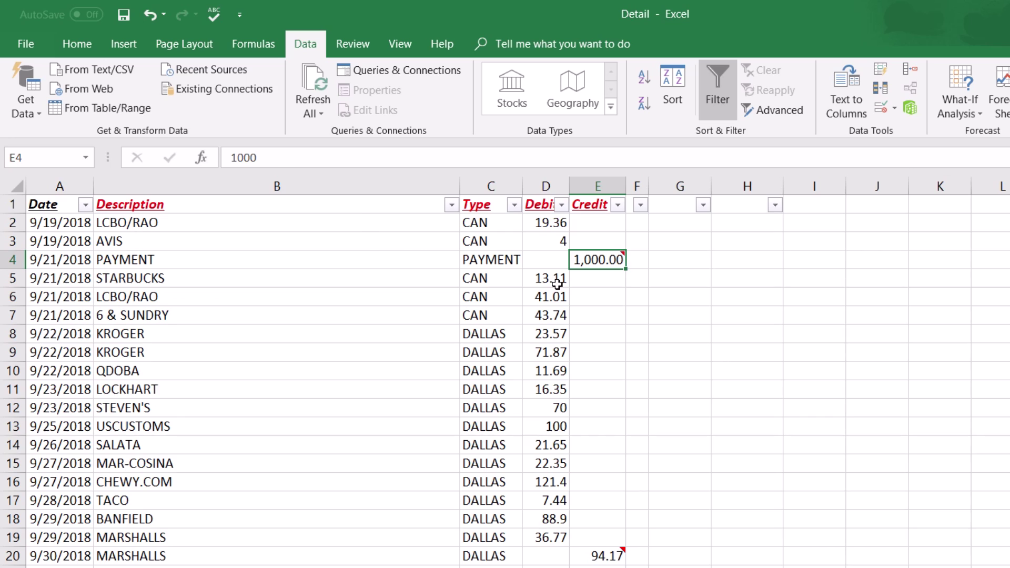
key(F5)
key(Return)
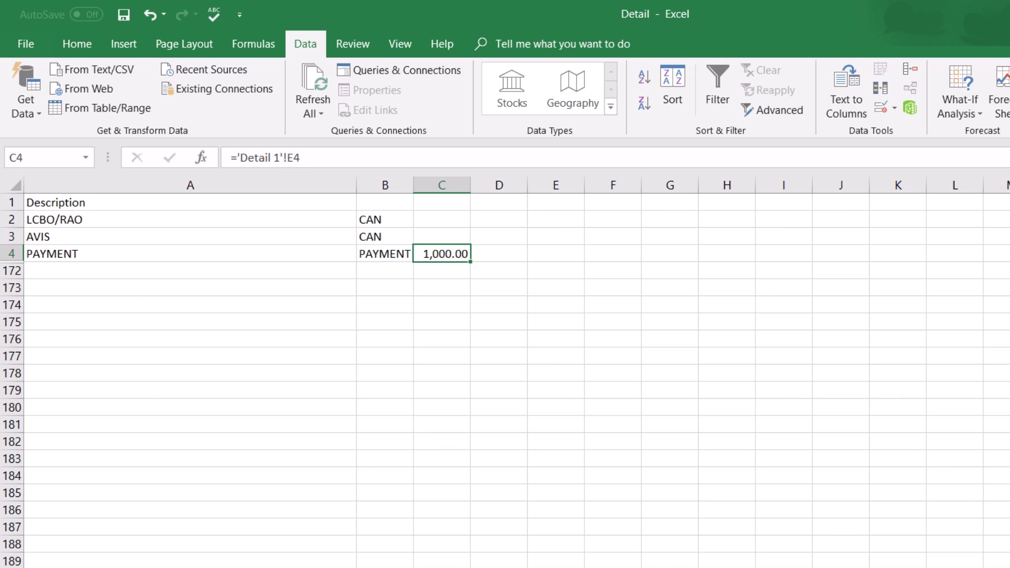